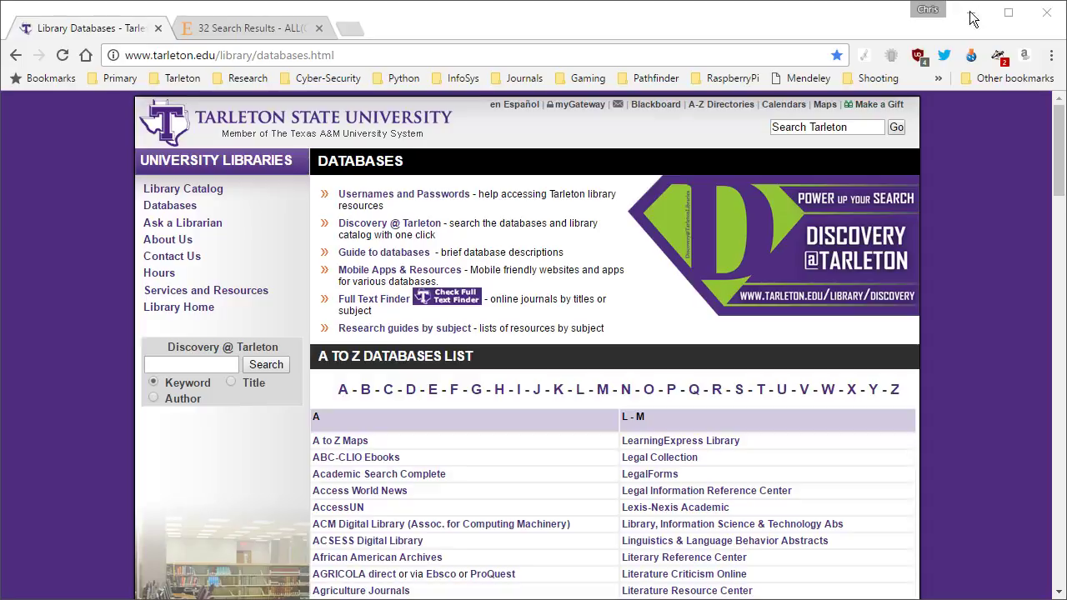
- Open ScienceDirect in a new tab from the S section of the A–Z databases list
left_click(740, 389)
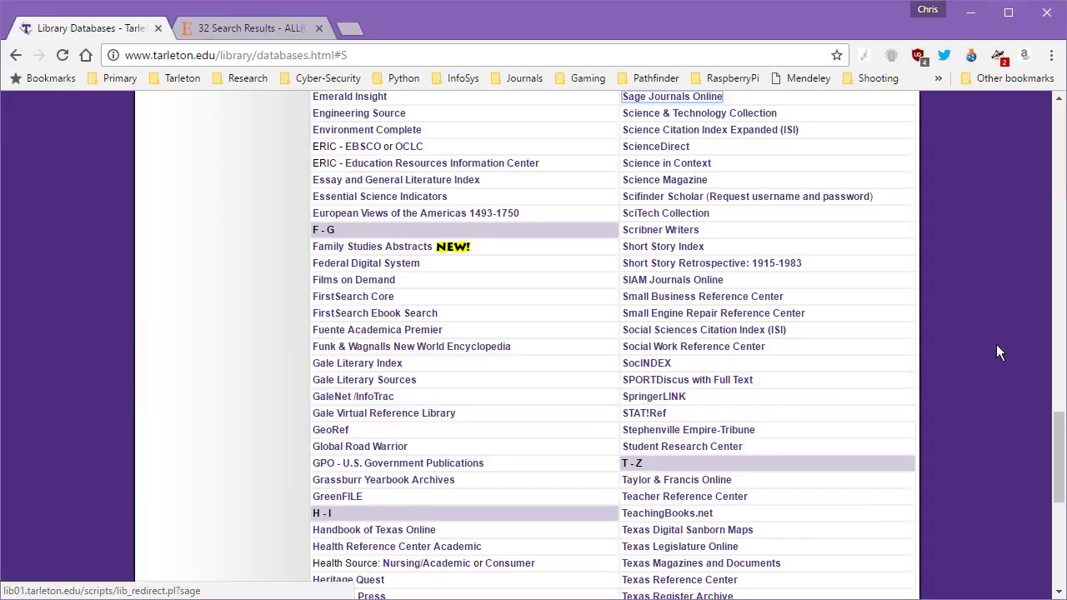
right_click(667, 150)
left_click(712, 159)
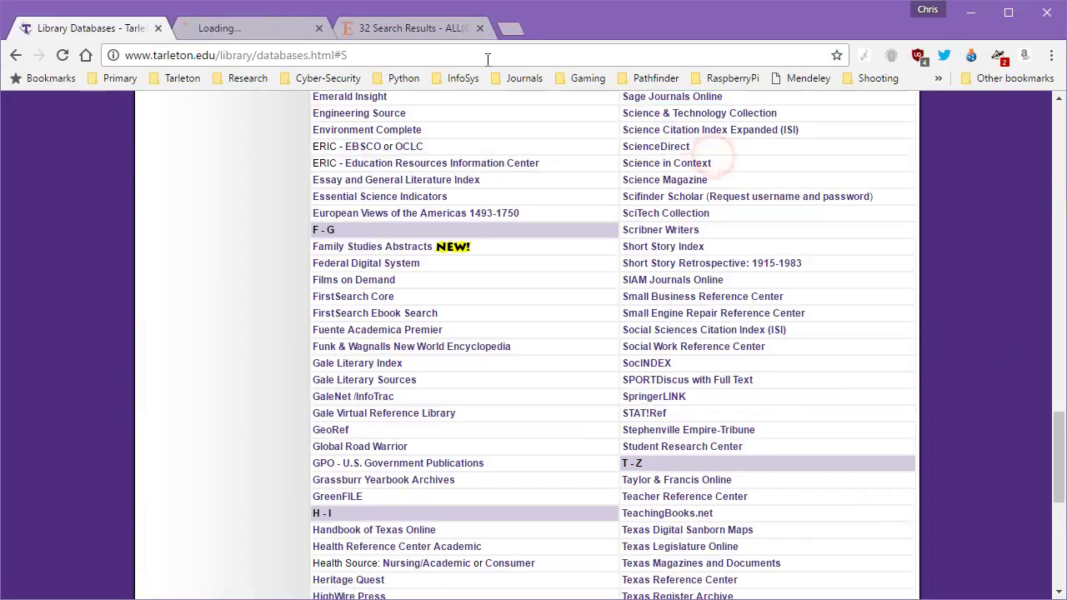
- On the ScienceDirect tab, turn off Chrome's Show bookmarks bar option
left_click(272, 31)
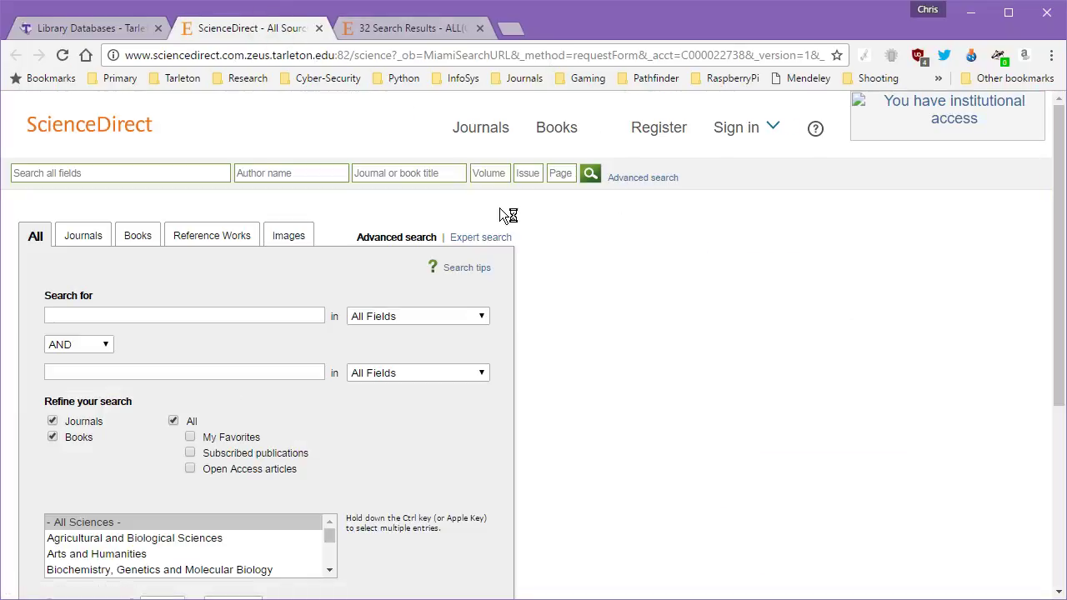
left_click(1051, 55)
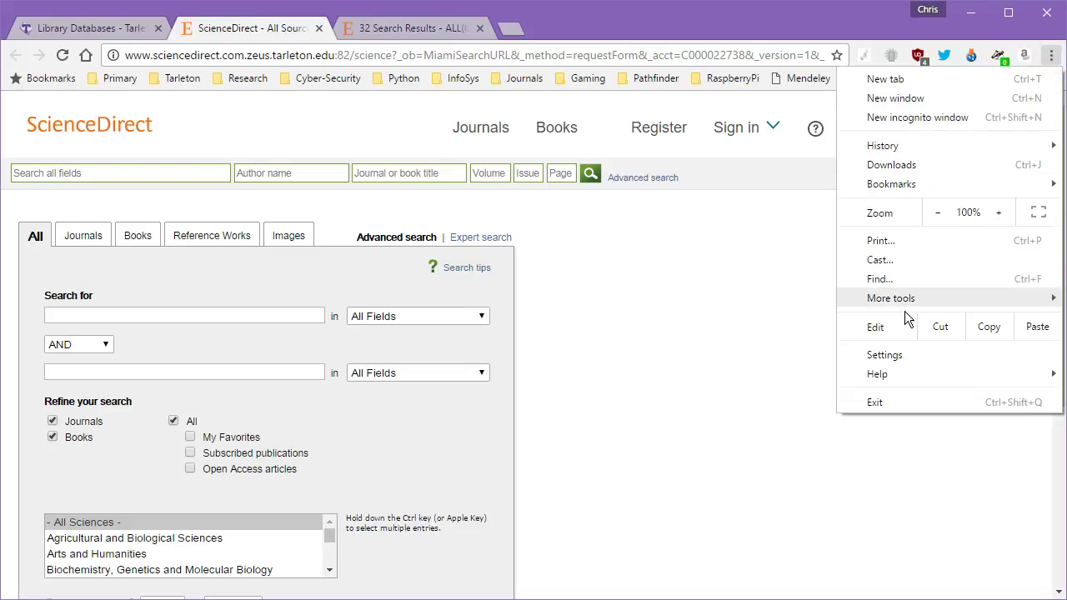
mouse_move(886, 190)
left_click(659, 230)
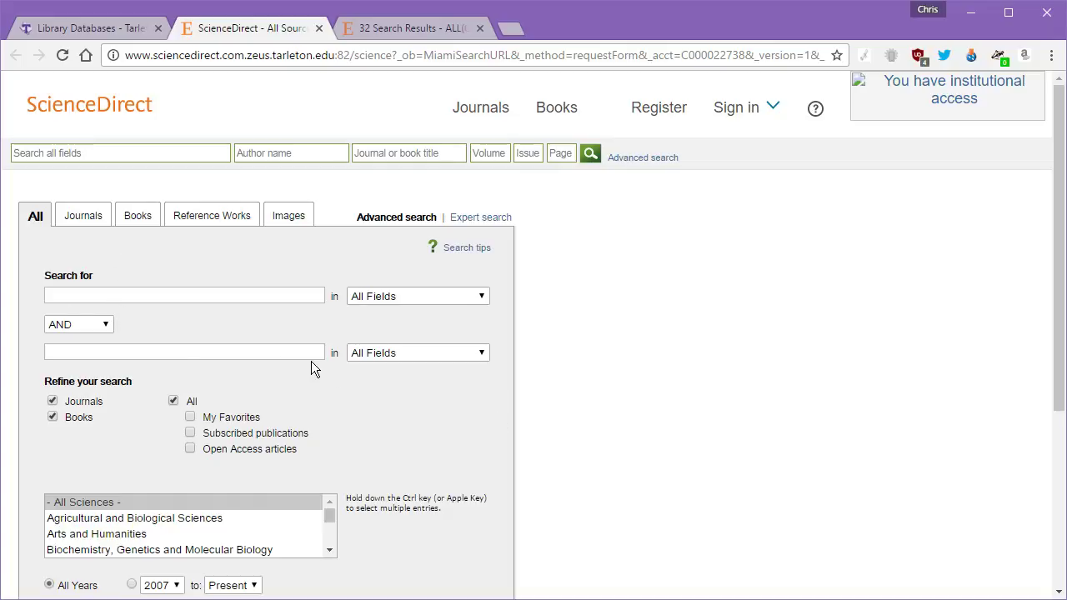
scroll(310, 361, "down", 2)
scroll(319, 374, "down", 2)
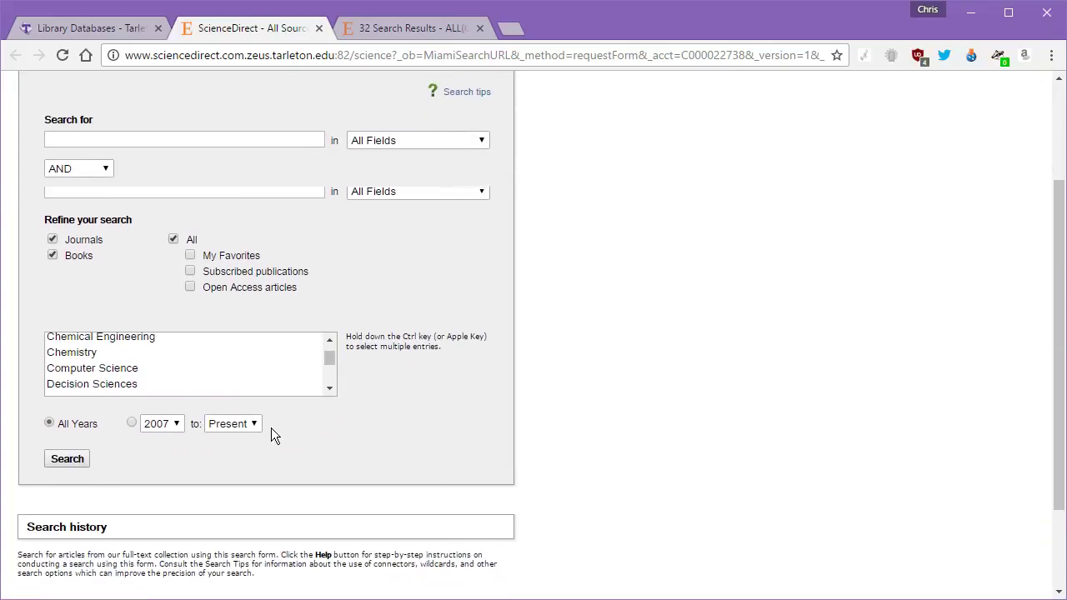
scroll(271, 429, "up", 4)
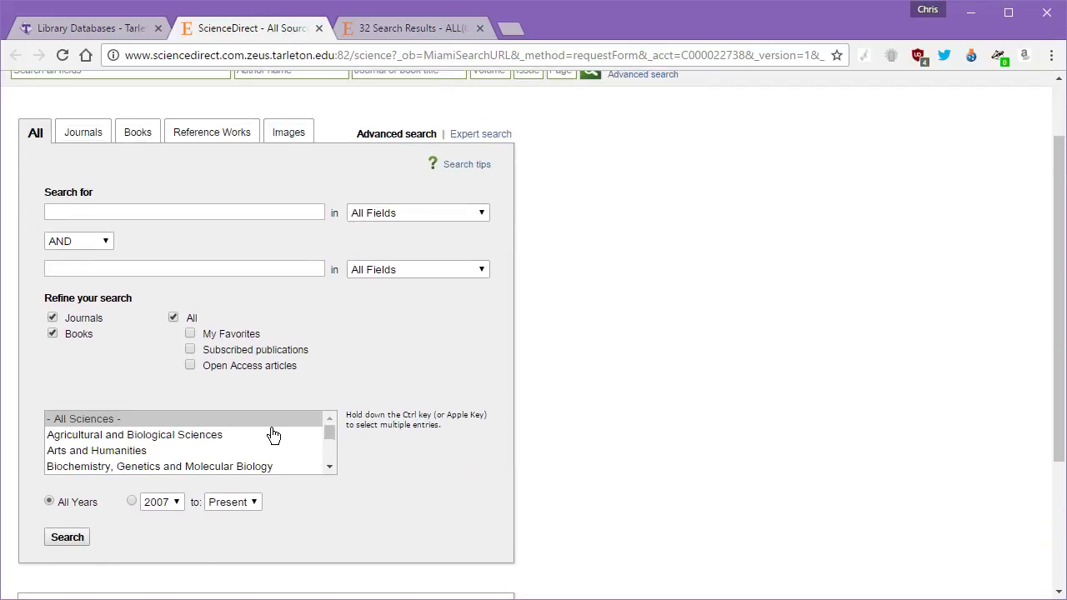
- On the Journals tab, enter Capital Punishment as the only search term
left_click(87, 134)
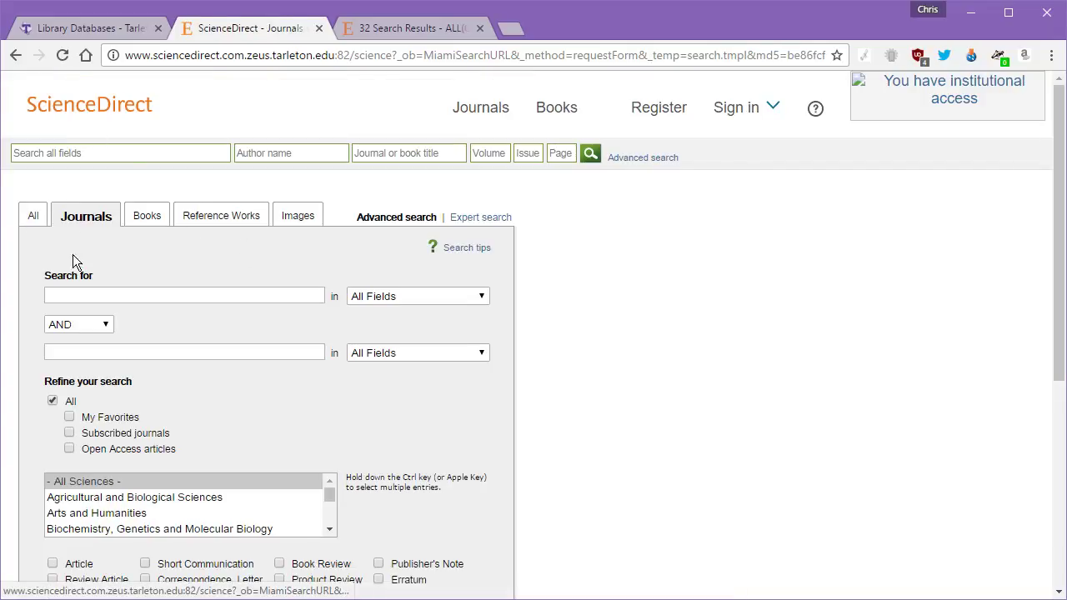
left_click(231, 295)
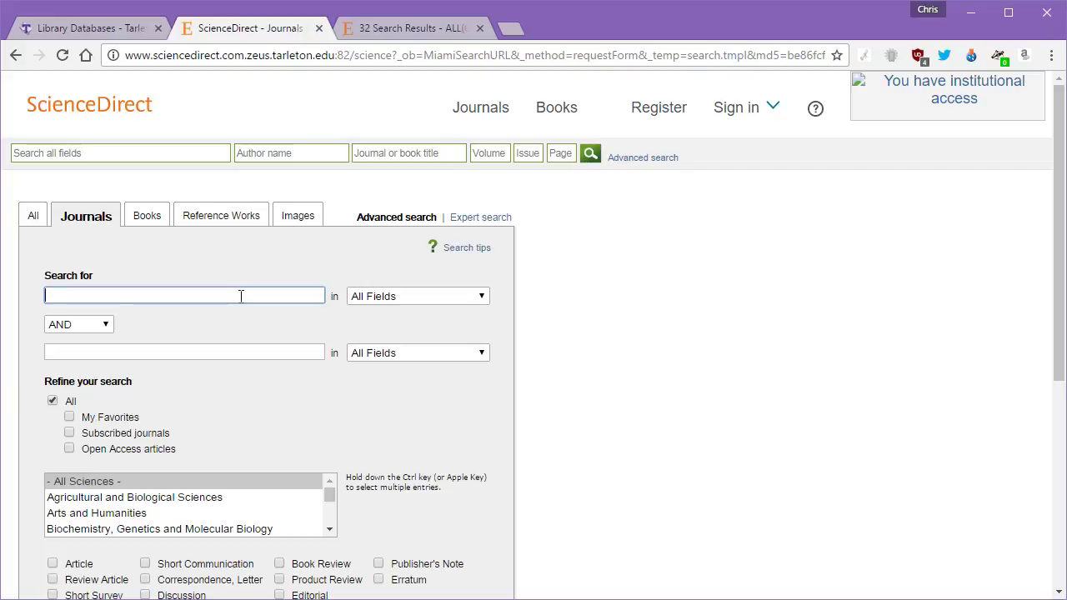
type("Cpait")
key("BackSpace")
key("BackSpace")
key("BackSpace")
key("BackSpace")
type("ap")
key("Down")
key("Return")
key("Tab")
key("Tab")
key("Tab")
type("Det")
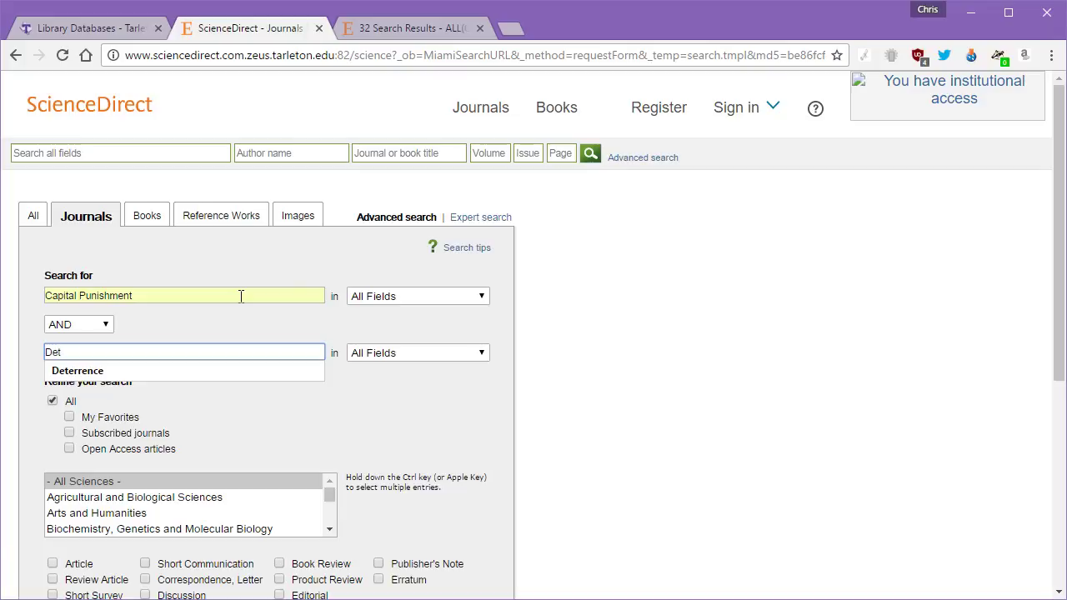
key("Down")
key("BackSpace")
key("BackSpace")
key("BackSpace")
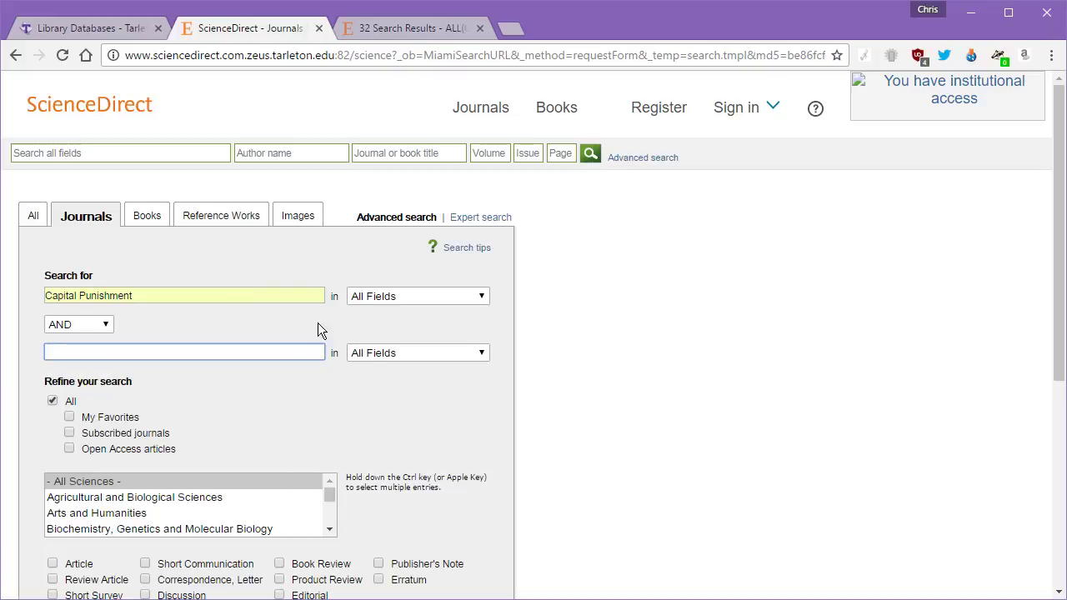
left_click(365, 426)
- Limit to Article and Review Article from 2006 onward, keeping Articles in Press included
scroll(360, 424, "down", 2)
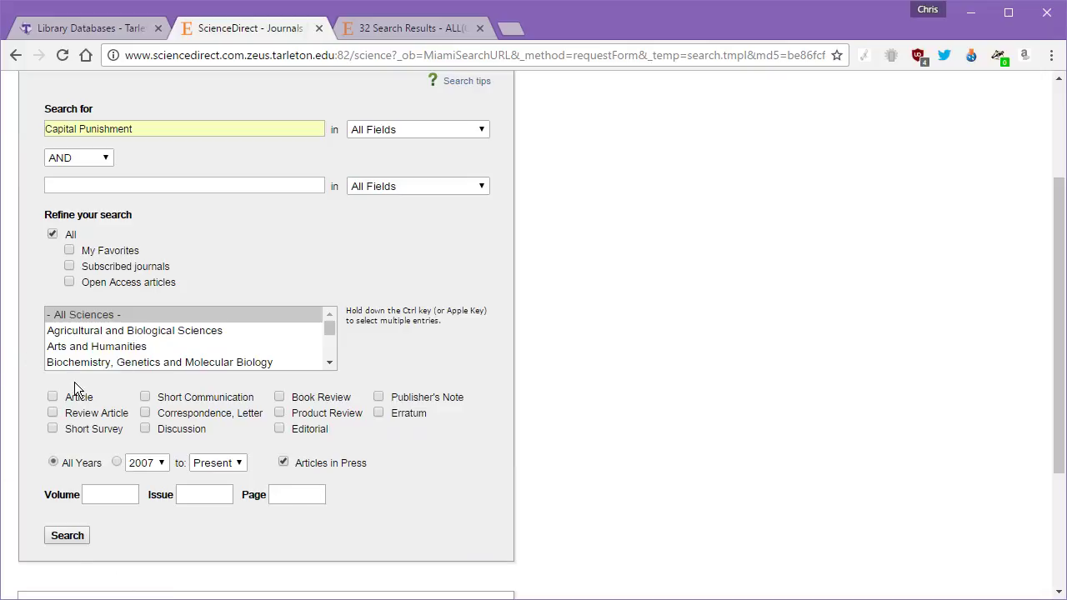
left_click(53, 397)
left_click(53, 413)
left_click(160, 466)
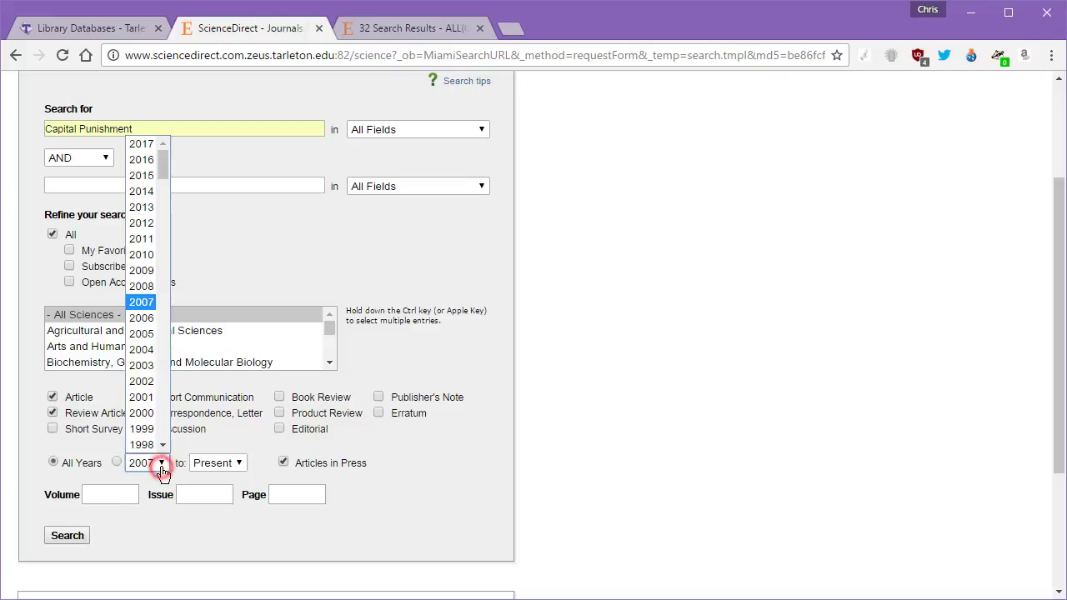
left_click(144, 325)
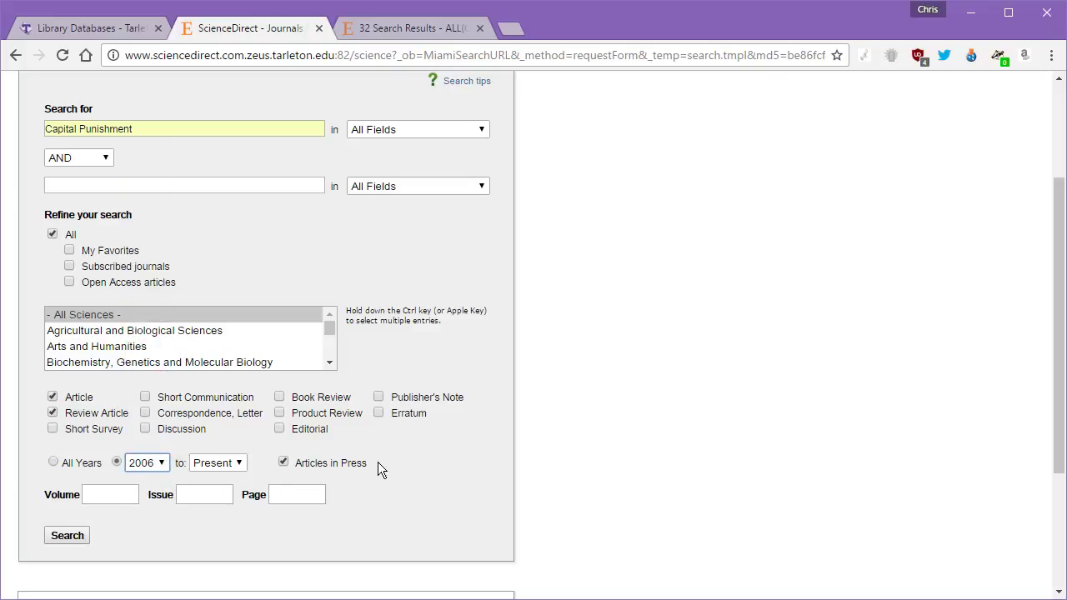
left_click_drag(376, 462, 299, 463)
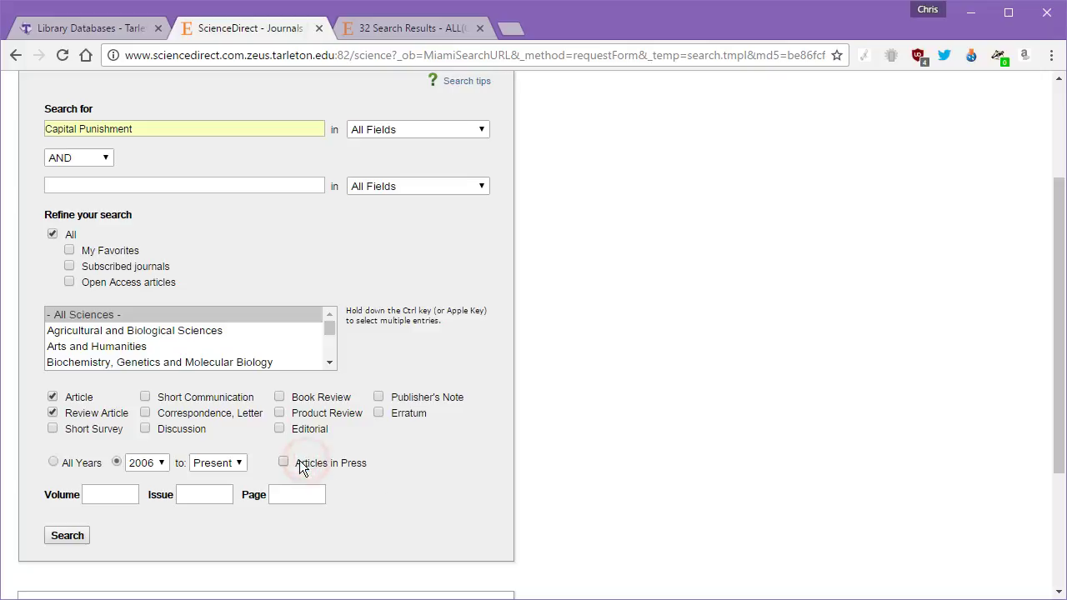
left_click_drag(295, 461, 353, 482)
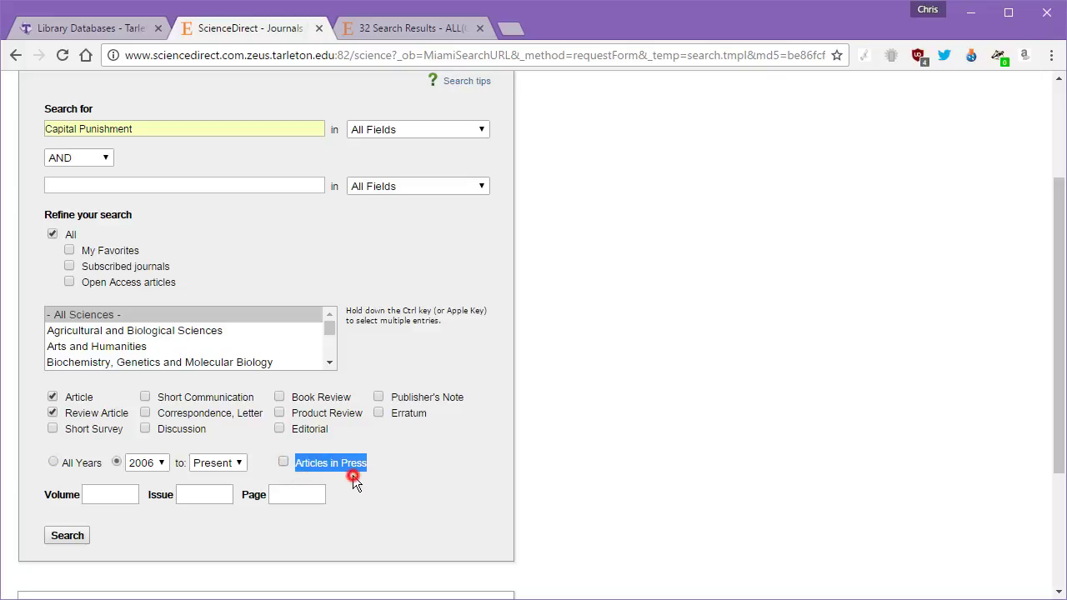
left_click(283, 461)
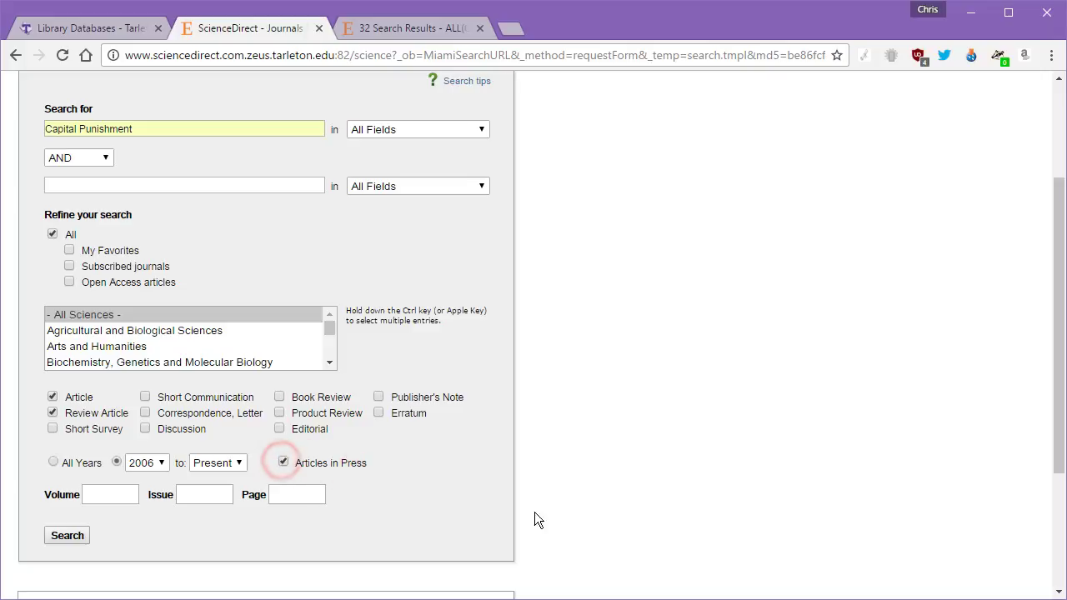
- Run the search and filter the 3,811 results to 2017 Journal content, leaving 112
left_click(81, 538)
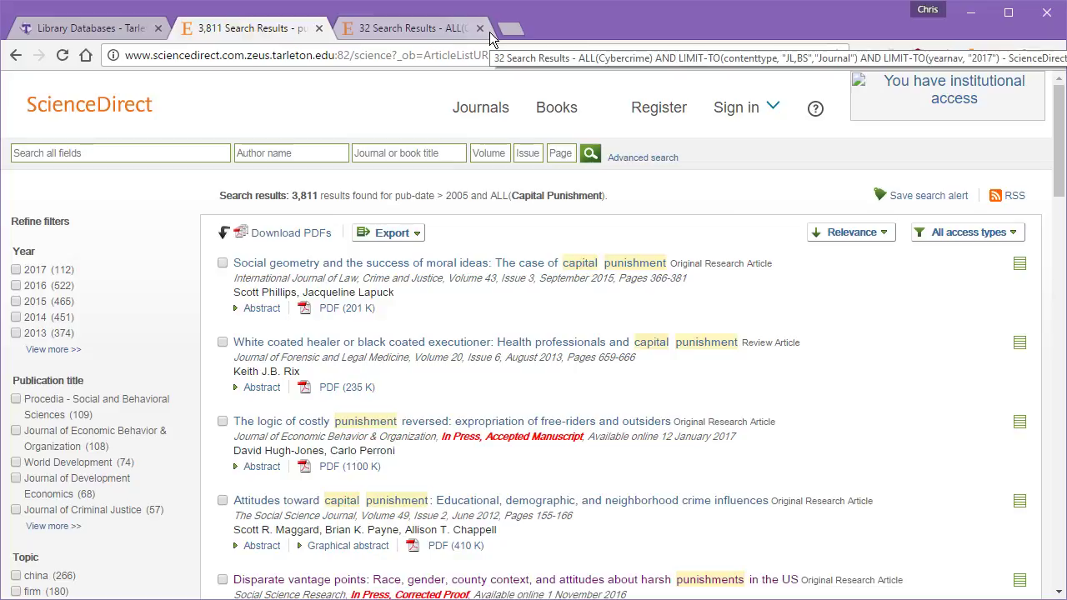
left_click(32, 270)
scroll(181, 353, "down", 2)
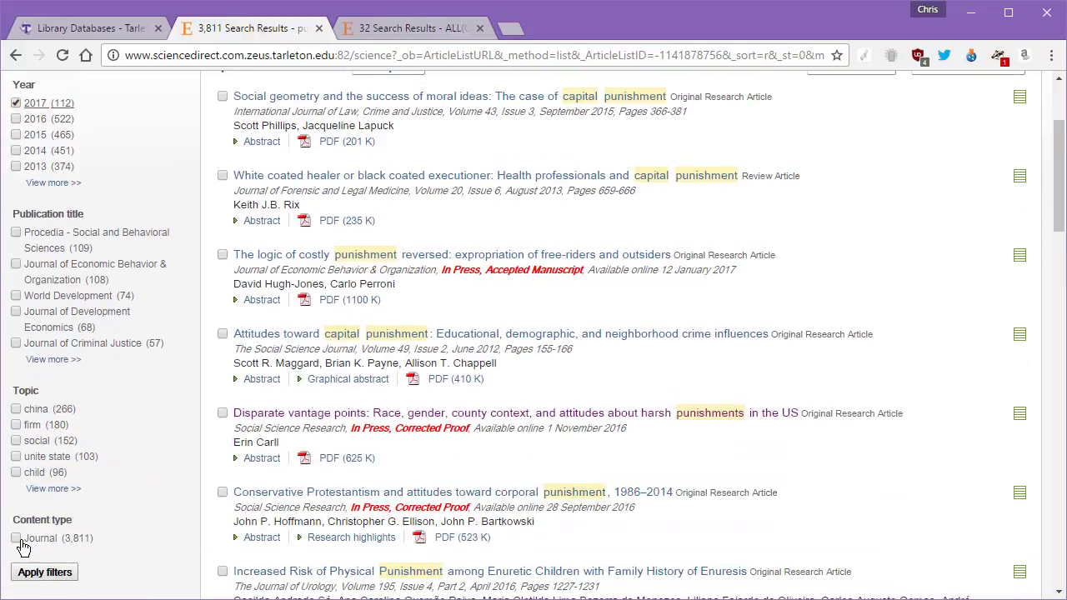
left_click(17, 538)
left_click(40, 572)
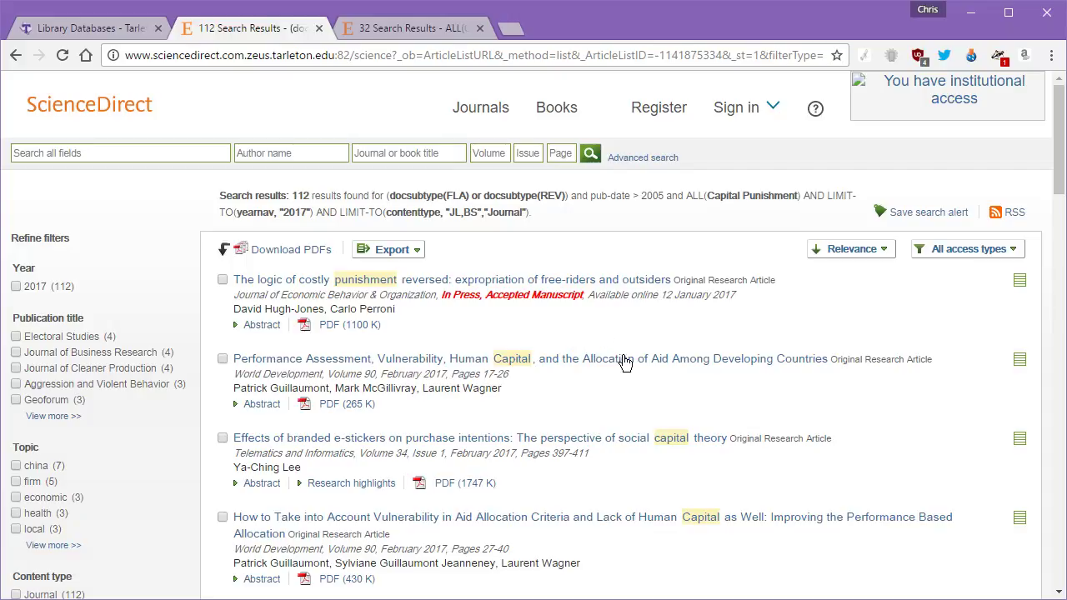
scroll(654, 401, "down", 2)
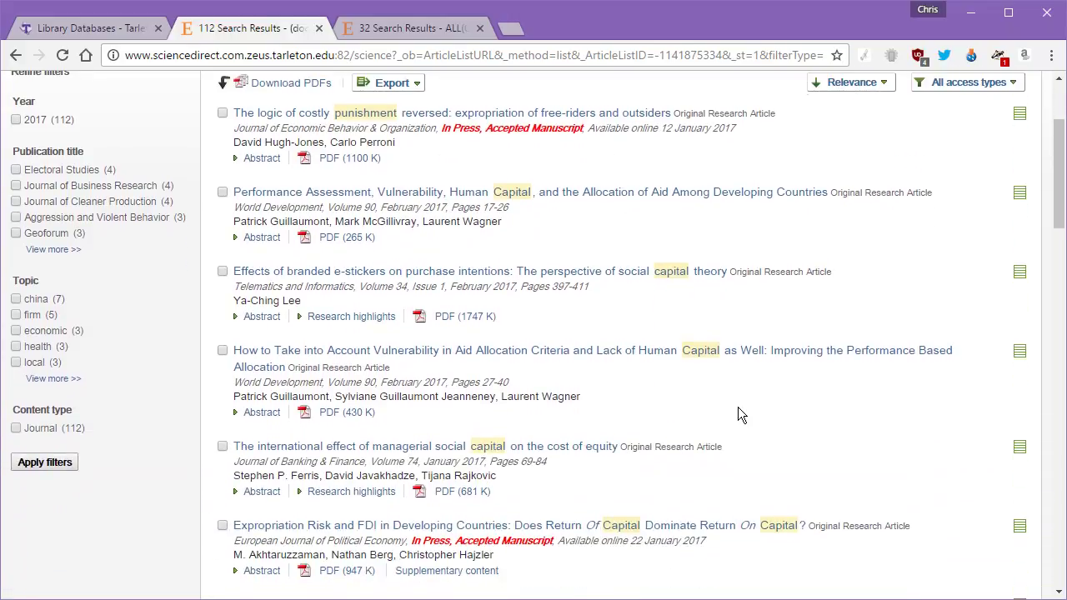
scroll(745, 415, "down", 2)
scroll(753, 423, "down", 2)
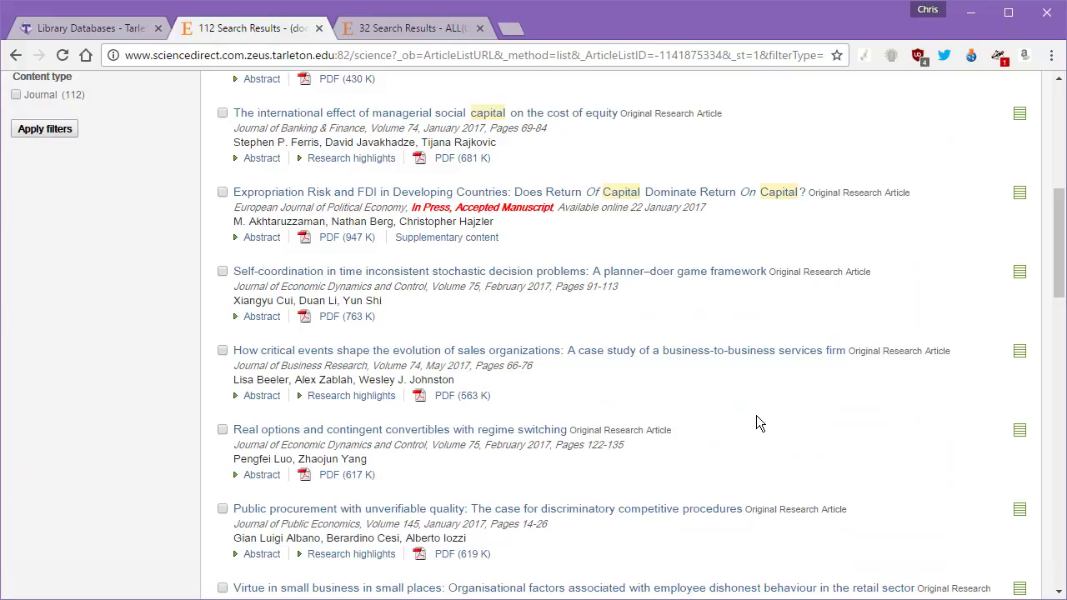
scroll(820, 417, "up", 3)
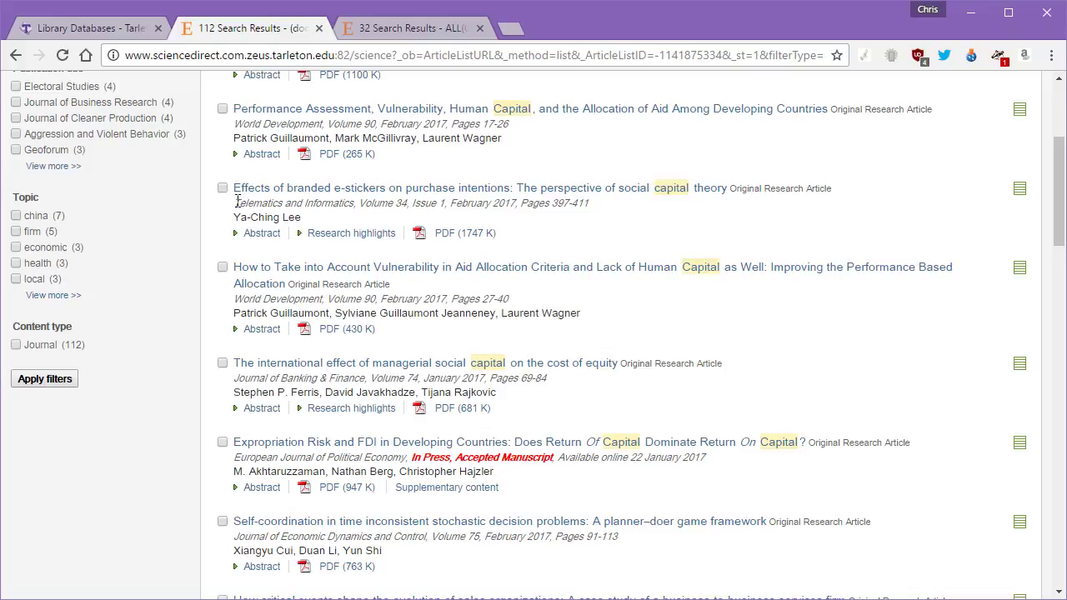
left_click_drag(236, 203, 356, 204)
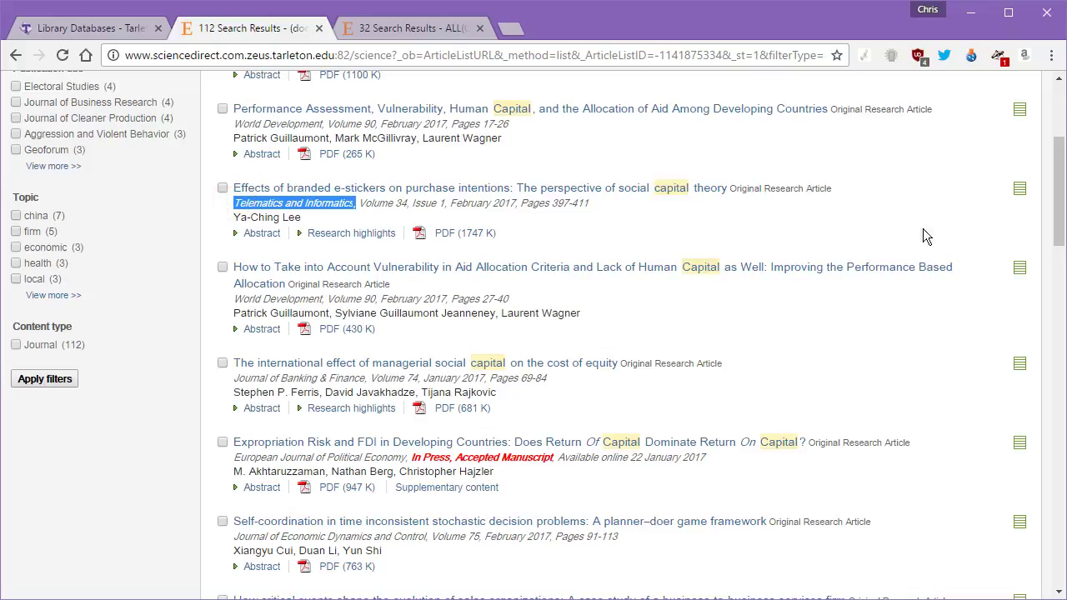
scroll(833, 242, "down", 7)
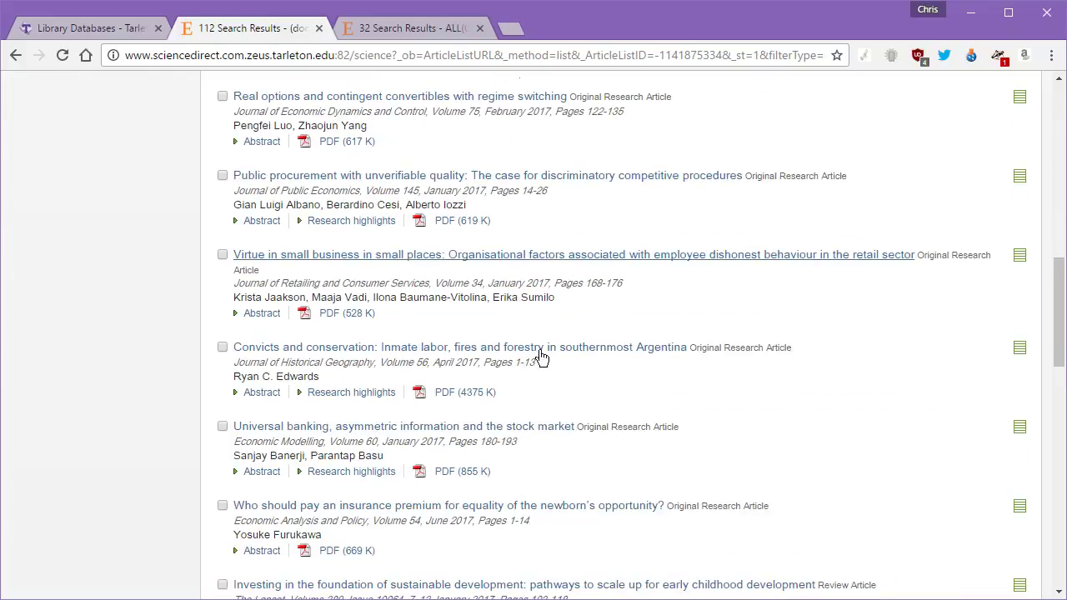
left_click_drag(235, 443, 318, 442)
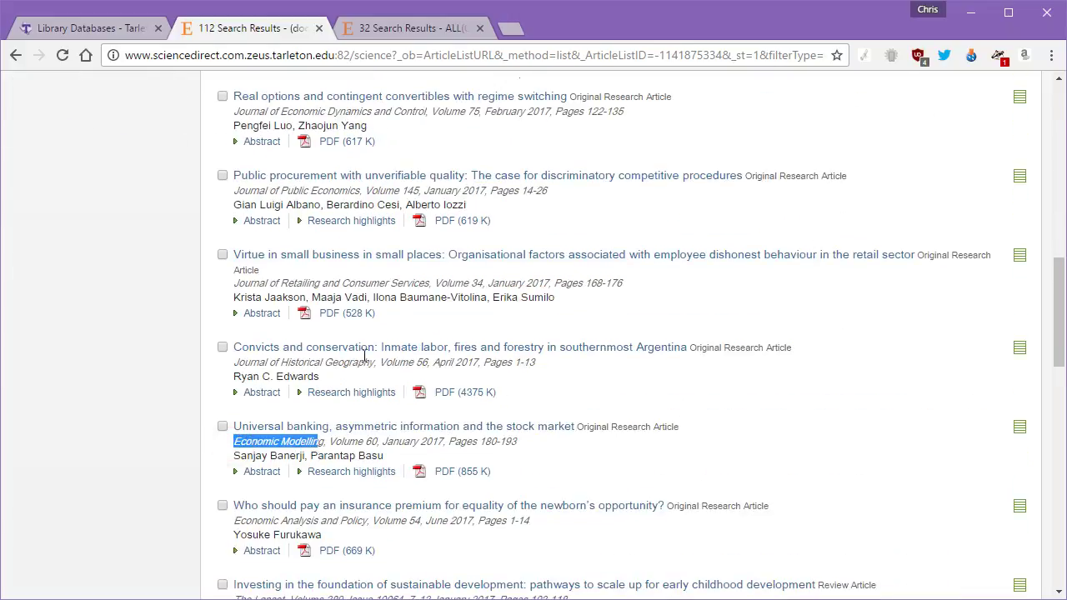
scroll(264, 315, "up", 5)
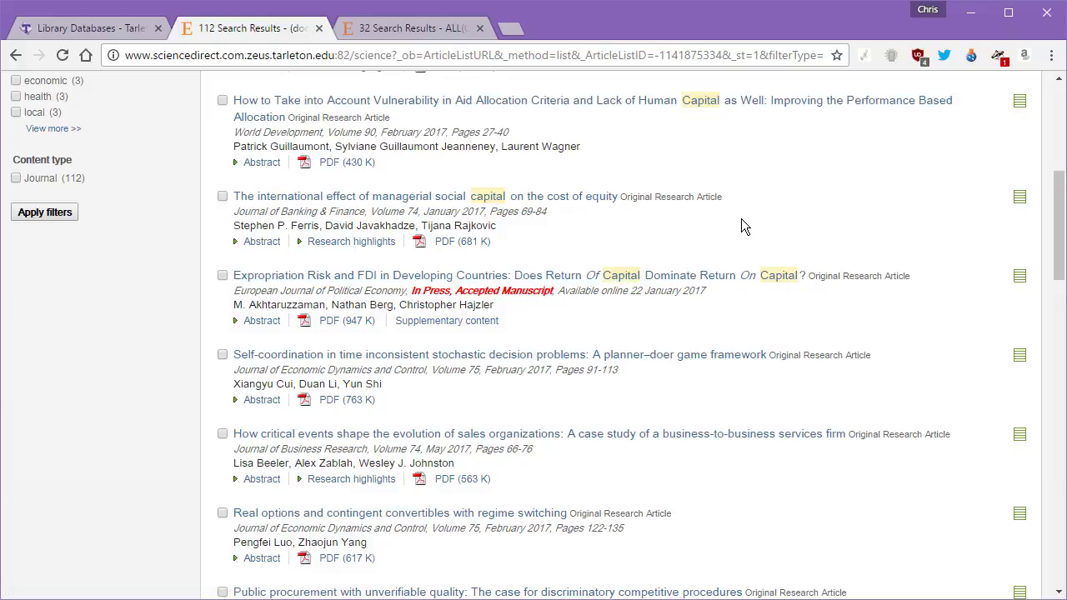
scroll(456, 212, "up", 5)
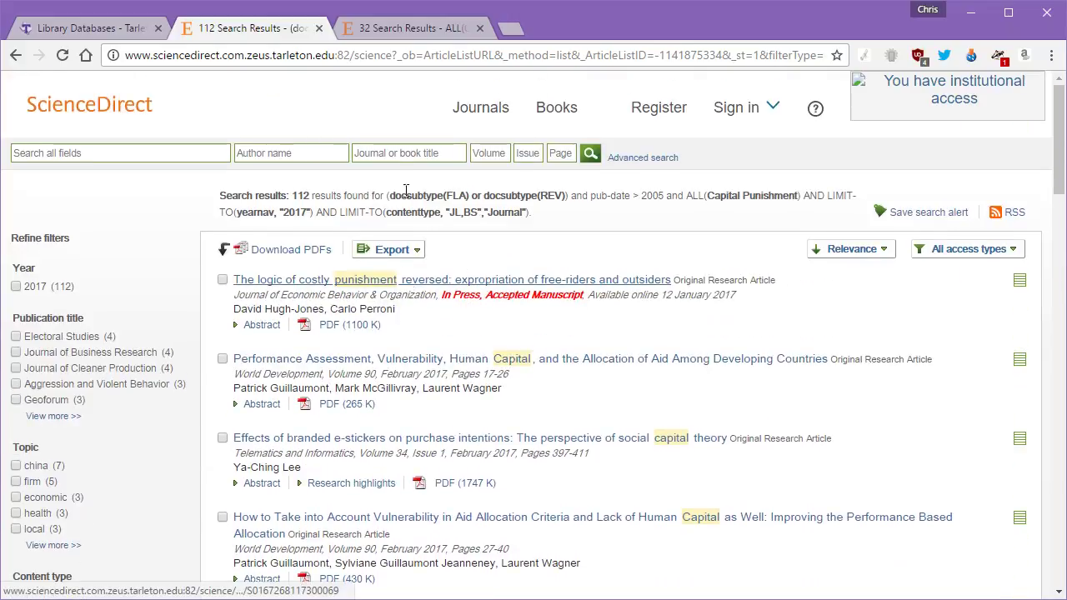
- Close the older 32-result tab and open the first article in a new tab
left_click(479, 29)
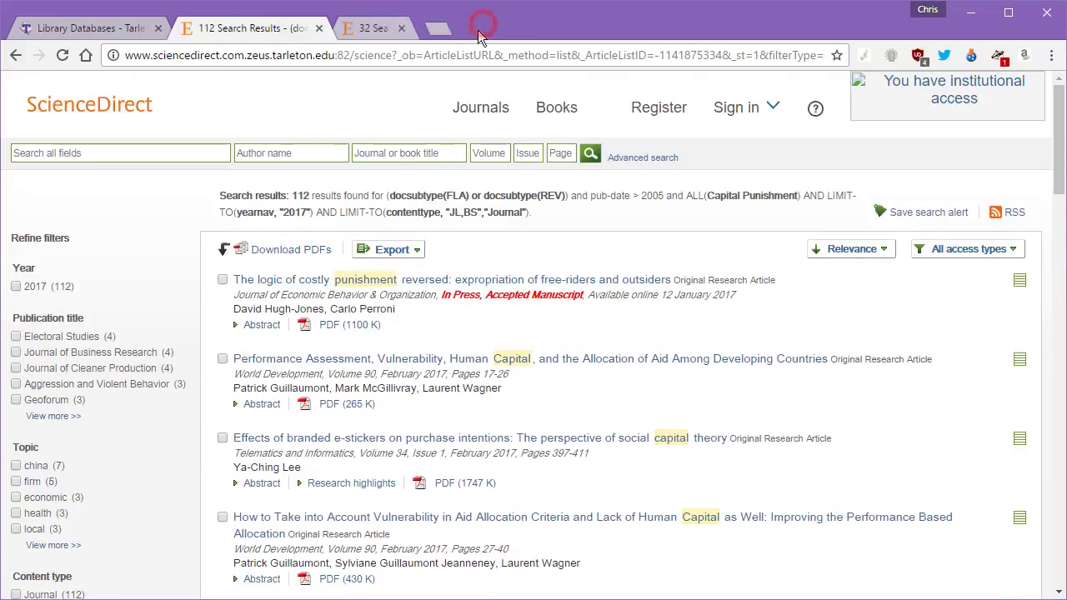
right_click(443, 280)
left_click(493, 288)
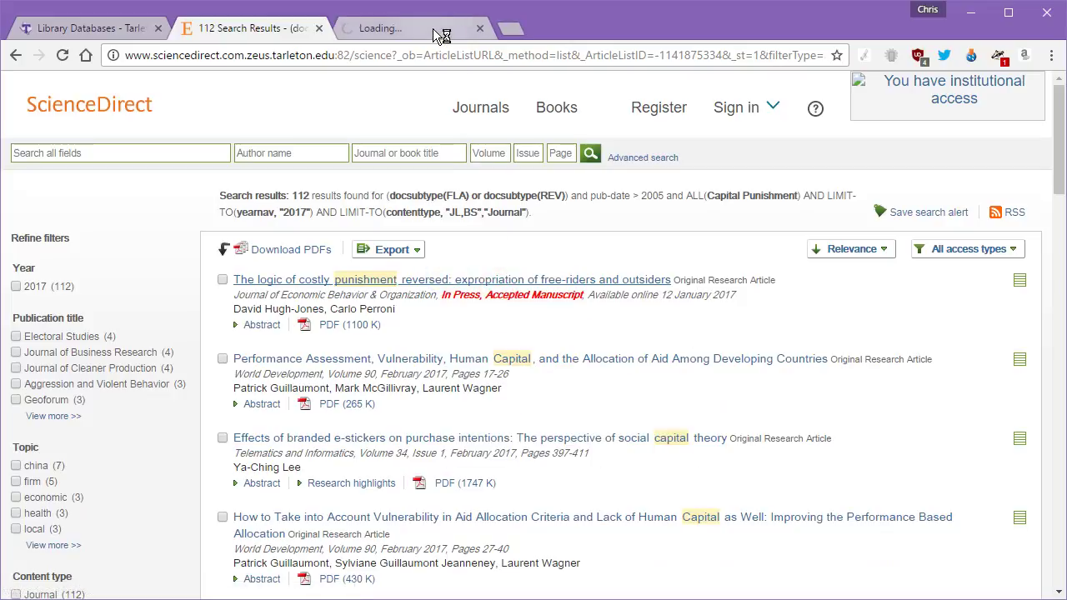
left_click(399, 31)
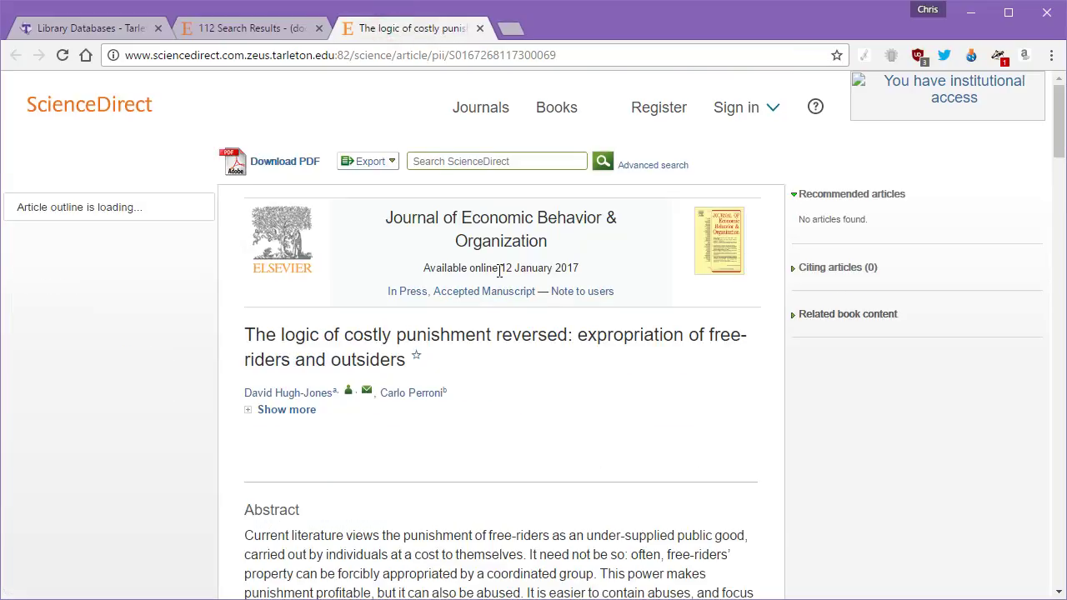
- Select the full Abstract paragraph of 'The logic of costly punishment reversed'
scroll(509, 282, "down", 3)
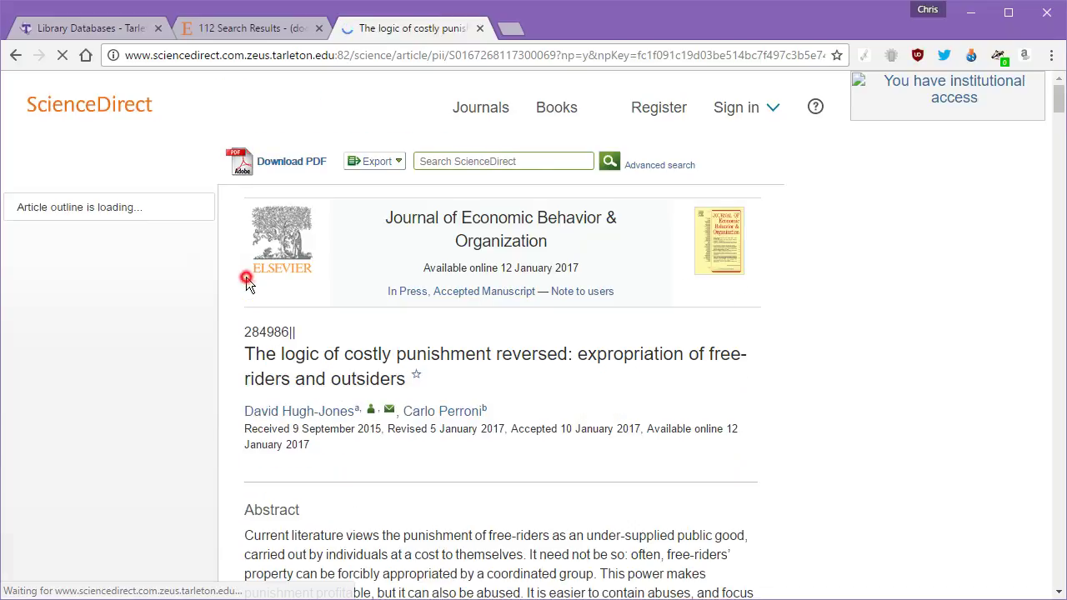
scroll(257, 276, "down", 4)
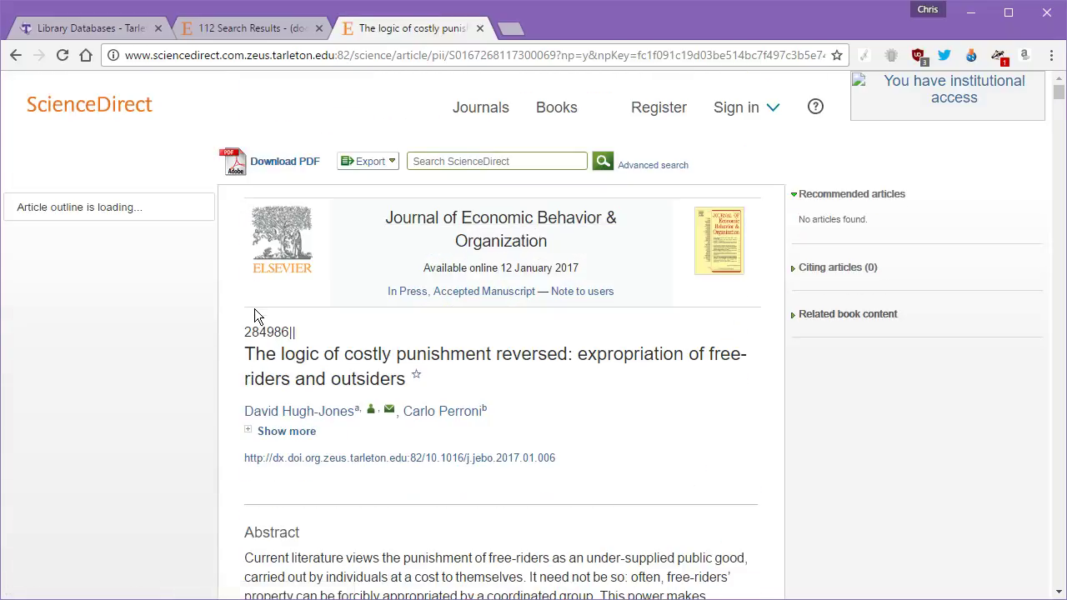
scroll(262, 312, "down", 3)
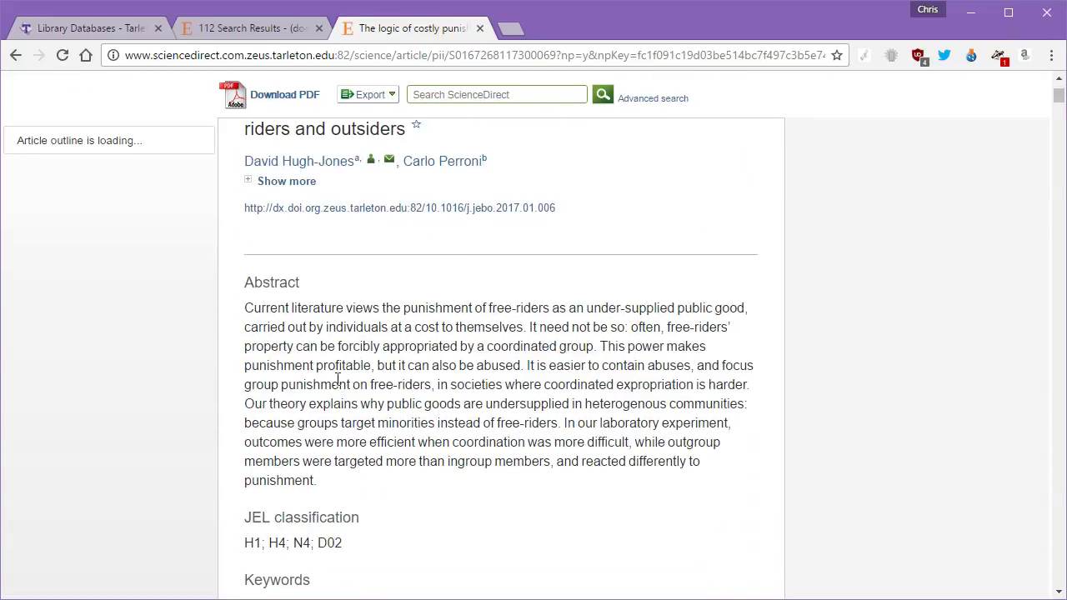
left_click_drag(245, 308, 522, 500)
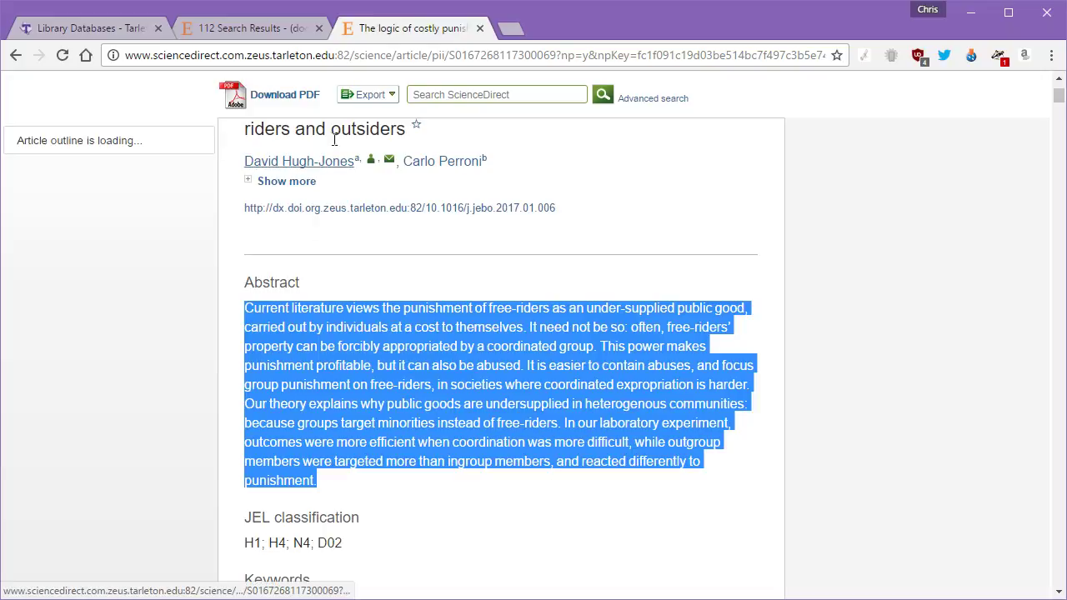
- Open the article's full-text PDF and copy its title from the title page
left_click(285, 95)
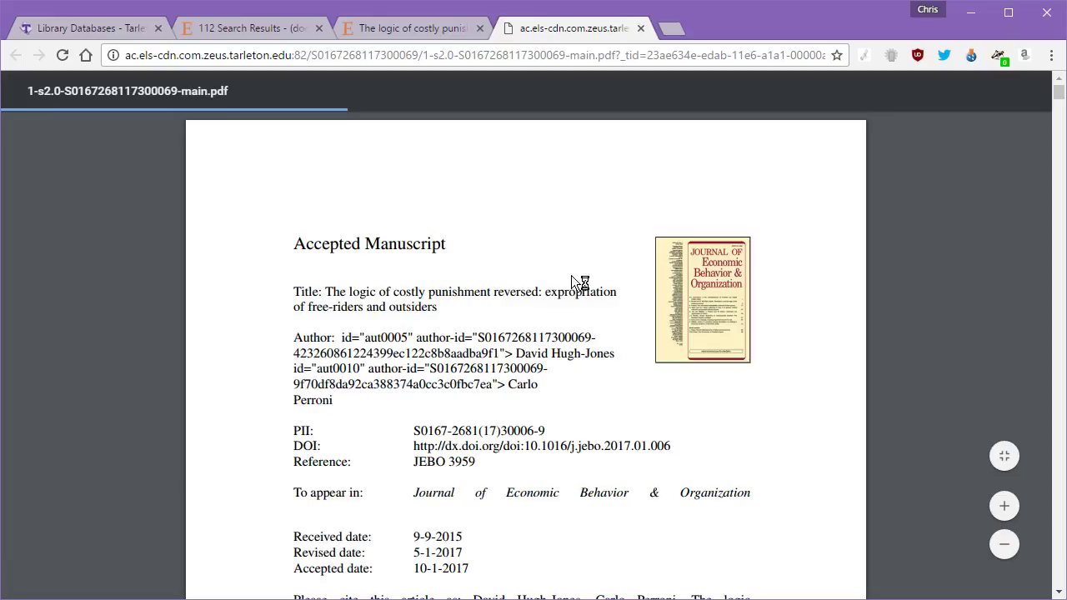
scroll(592, 225, "down", 10)
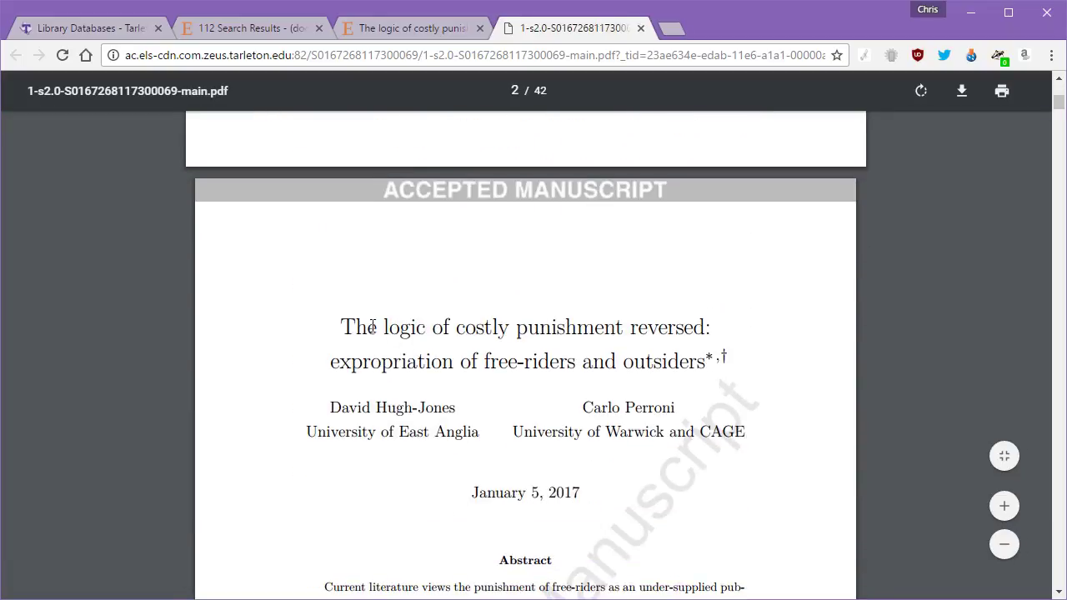
left_click_drag(341, 326, 705, 327)
right_click(504, 325)
left_click(551, 337)
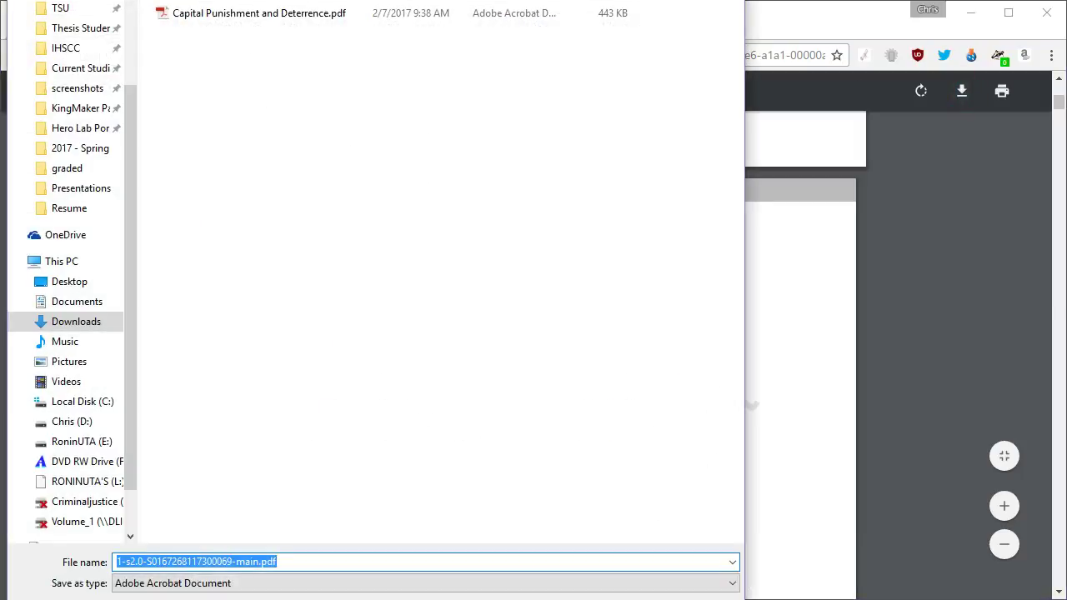
- Save the PDF as 'The logic of costly punishment reversed.pdf' in Research Methods Downloads
mouse_move(329, 2)
left_mouse_down()
mouse_move(329, 73)
mouse_move(342, 17)
left_mouse_up()
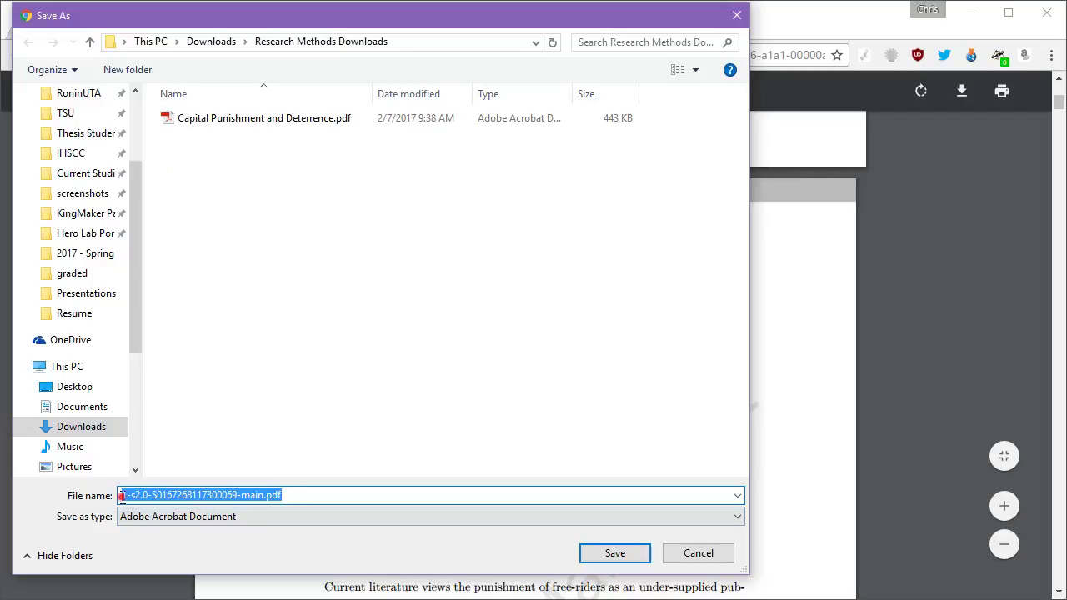
left_click_drag(121, 495, 266, 495)
key("ctrl+v")
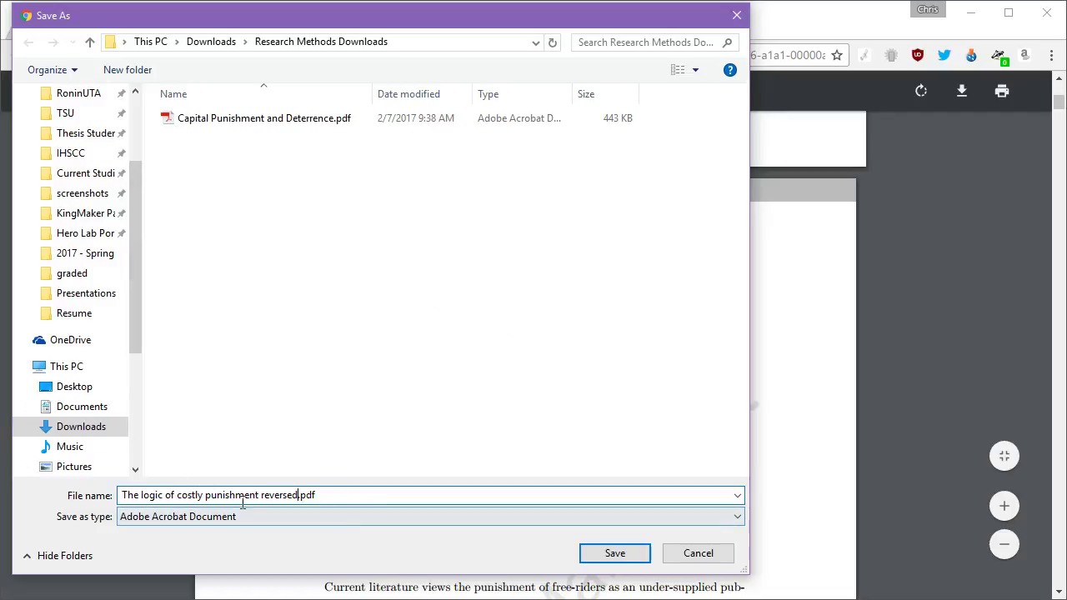
left_click_drag(306, 495, 327, 495)
key("ctrl+a")
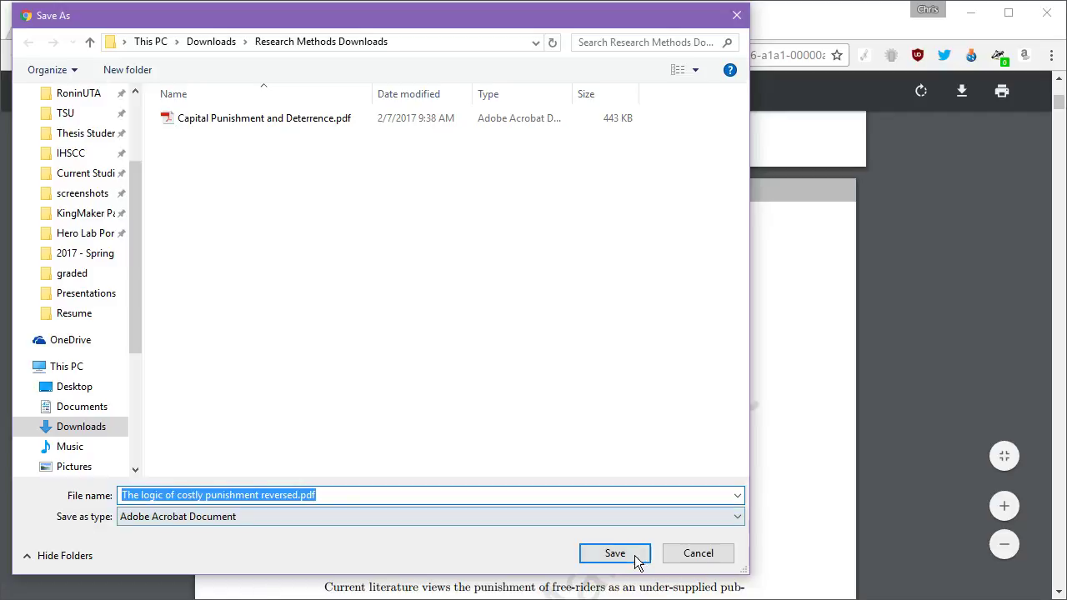
left_click(636, 559)
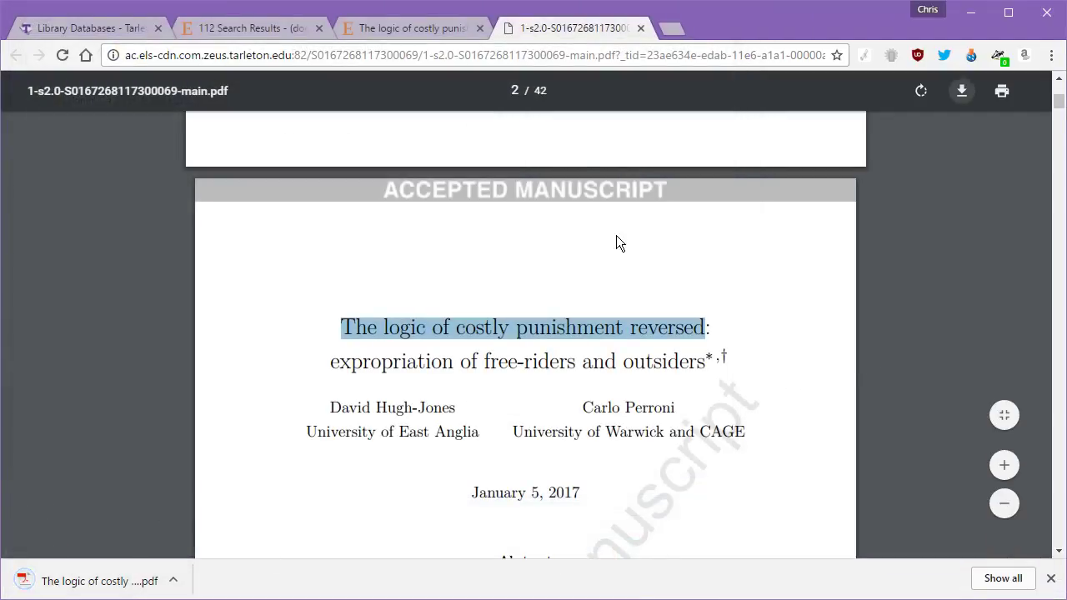
- Close the PDF tab and export the article's citation and abstract in RIS format
left_click(646, 29)
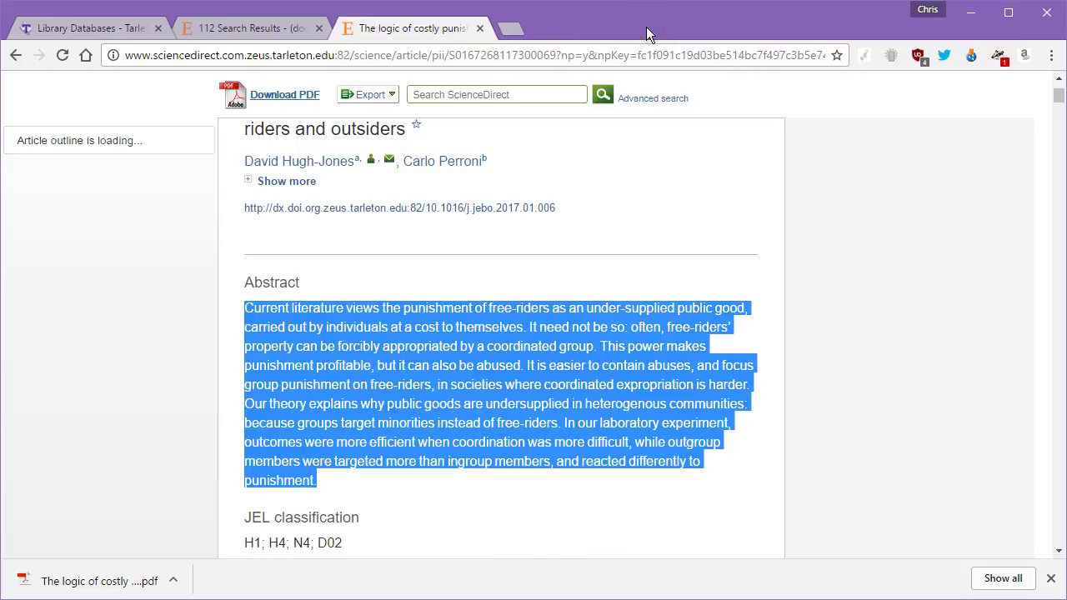
left_click(393, 95)
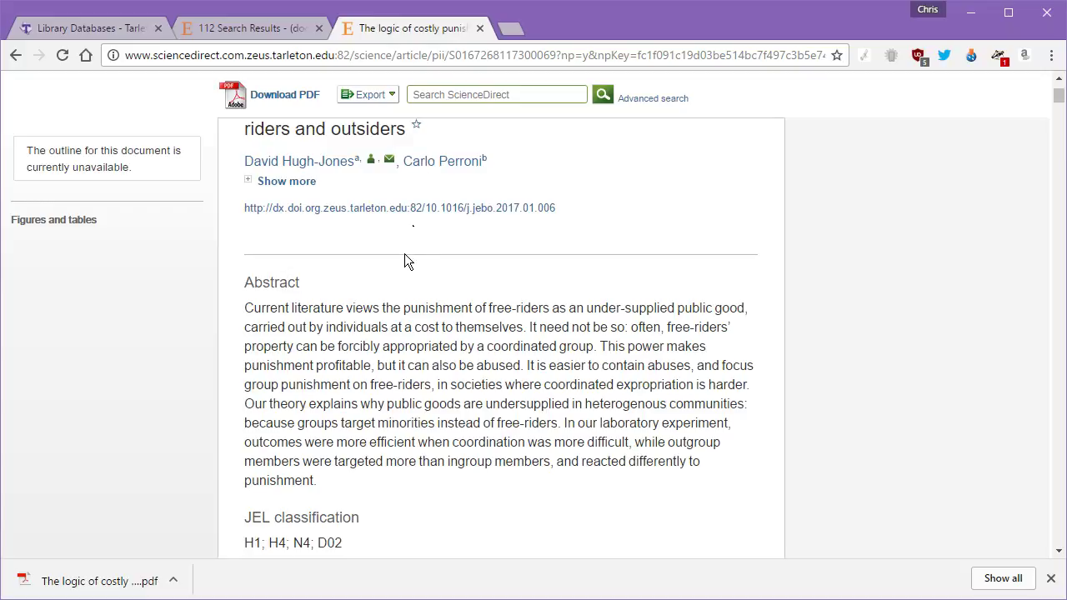
left_click(393, 97)
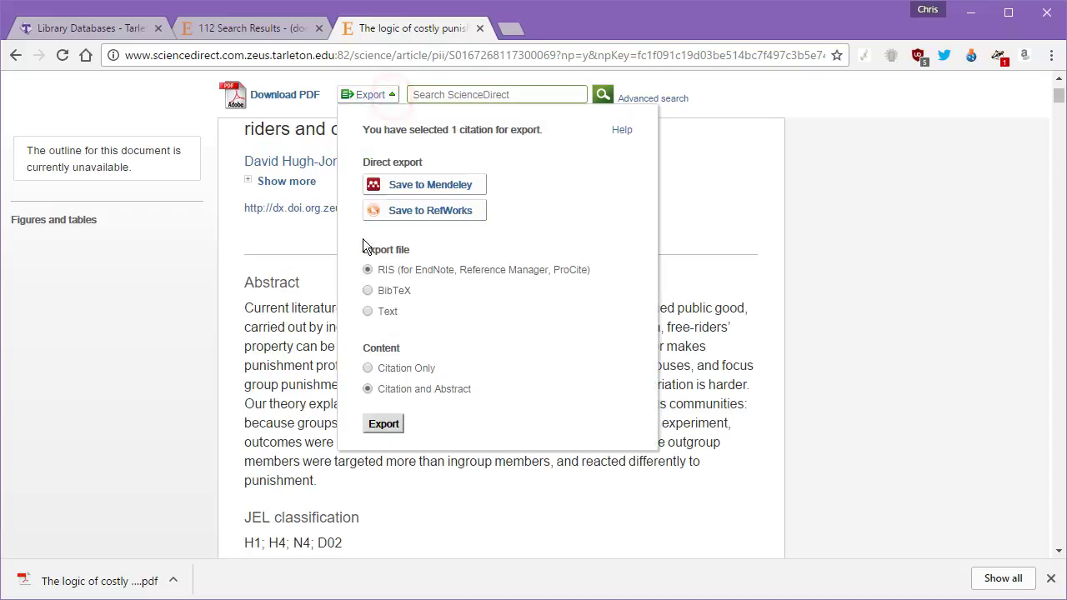
mouse_move(377, 270)
left_mouse_down()
mouse_move(583, 282)
mouse_move(367, 271)
left_mouse_up()
left_click(470, 305)
left_click(395, 290)
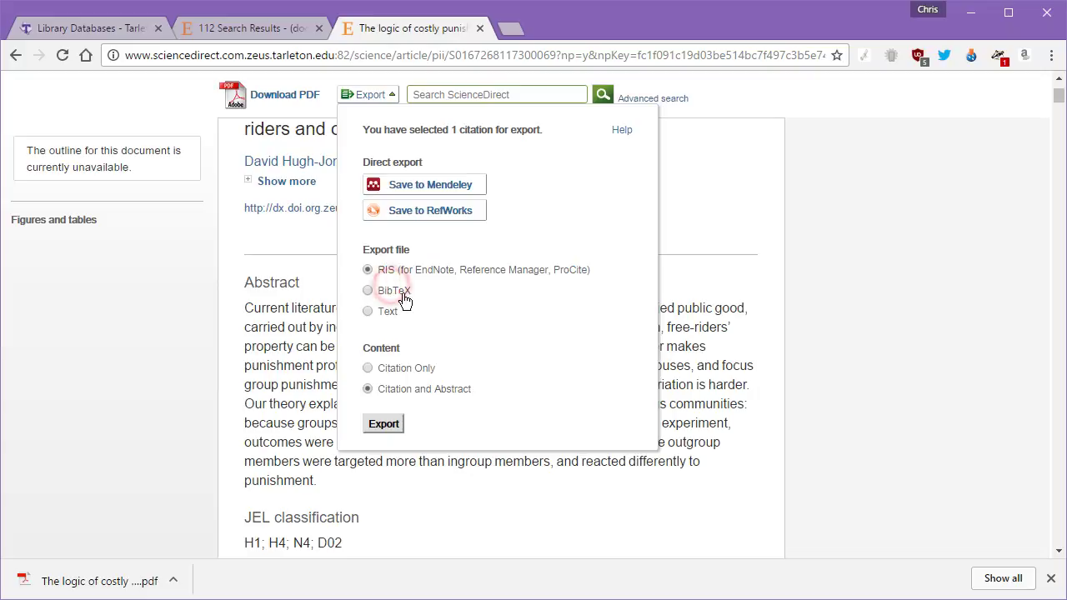
left_click_drag(596, 273, 381, 278)
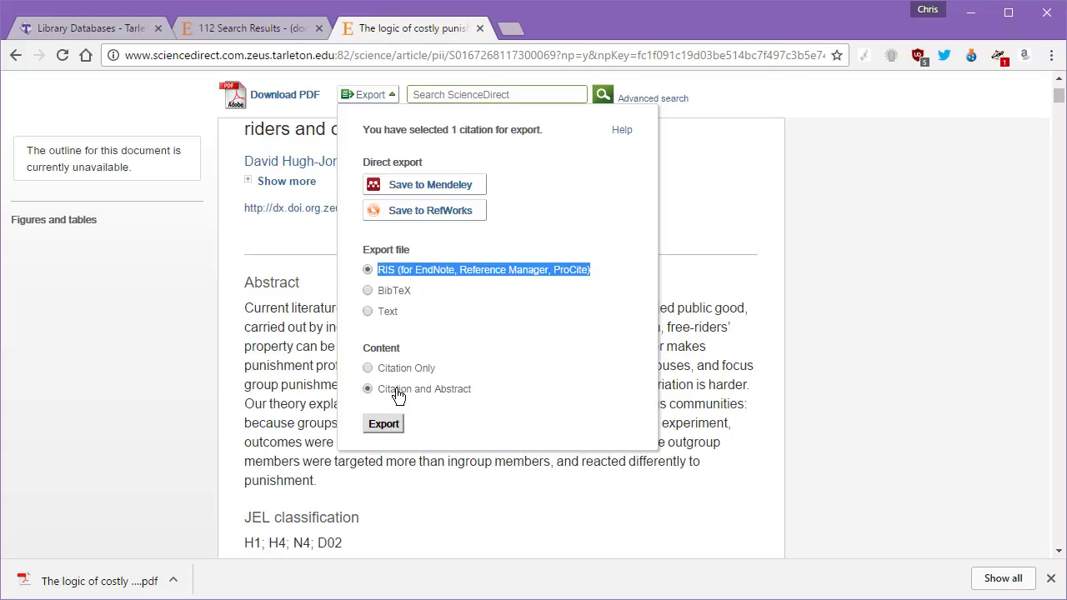
left_click_drag(395, 396, 469, 398)
left_click(471, 392)
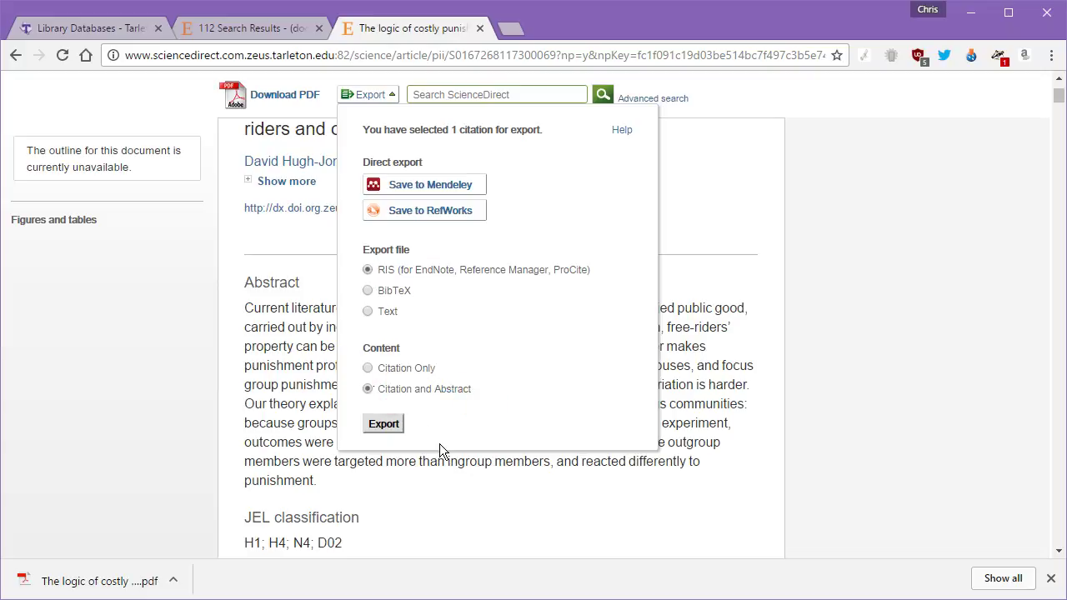
left_click(388, 424)
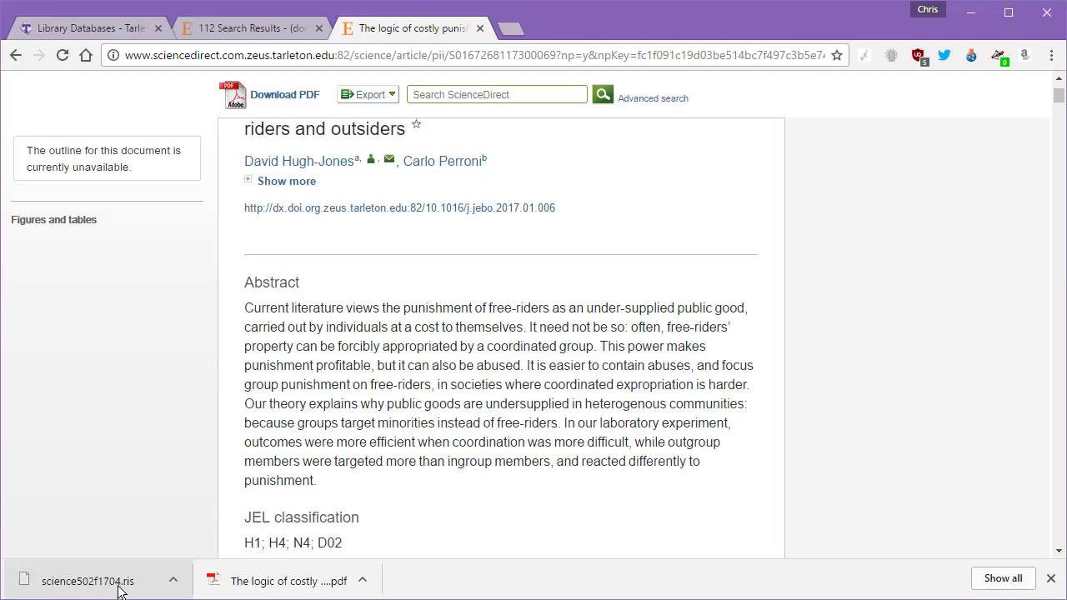
- Rename the downloaded science502f1704.ris to 'The logic of costly punishment reversed.ris'
left_click(173, 582)
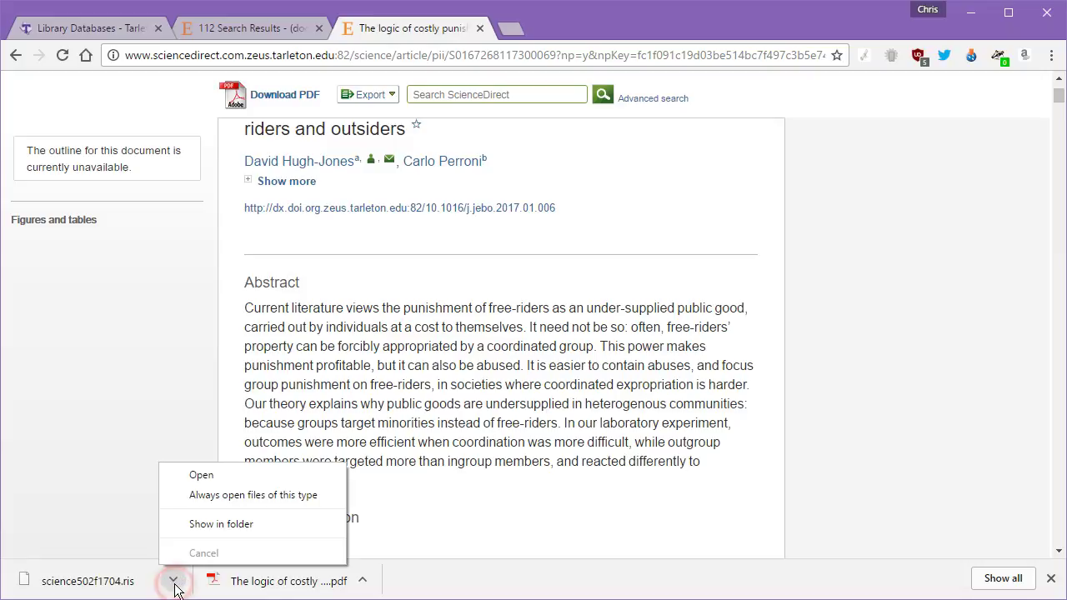
left_click(220, 524)
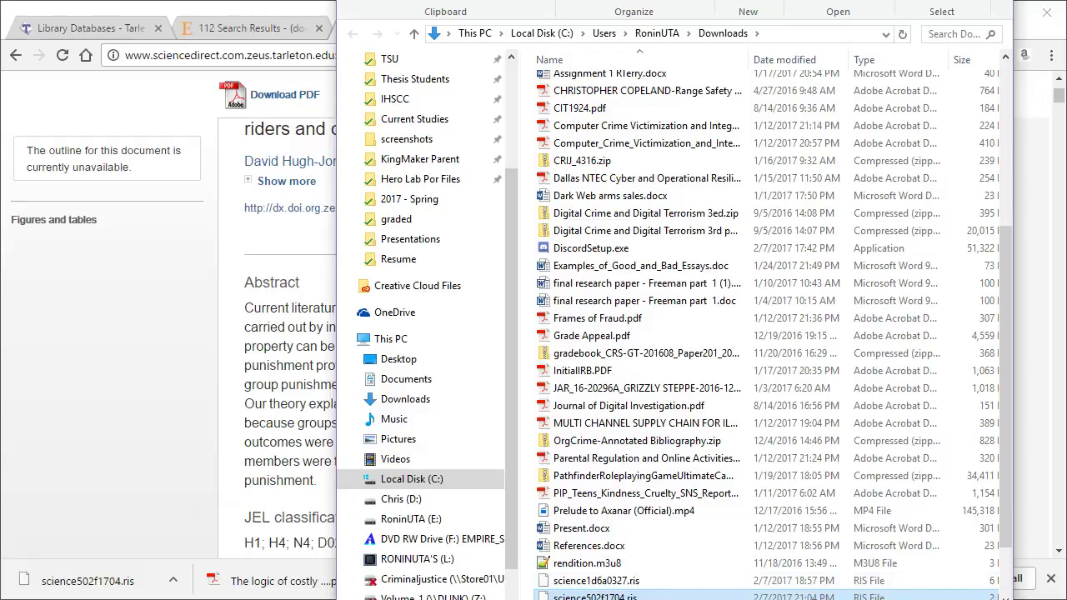
scroll(598, 464, "down", 3)
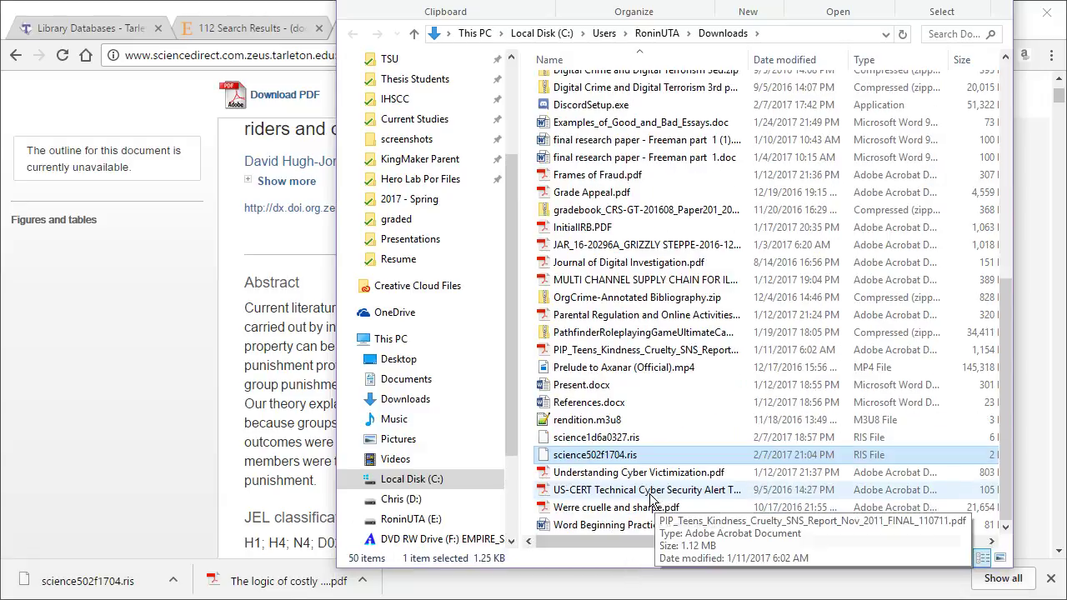
right_click(598, 464)
left_click(647, 409)
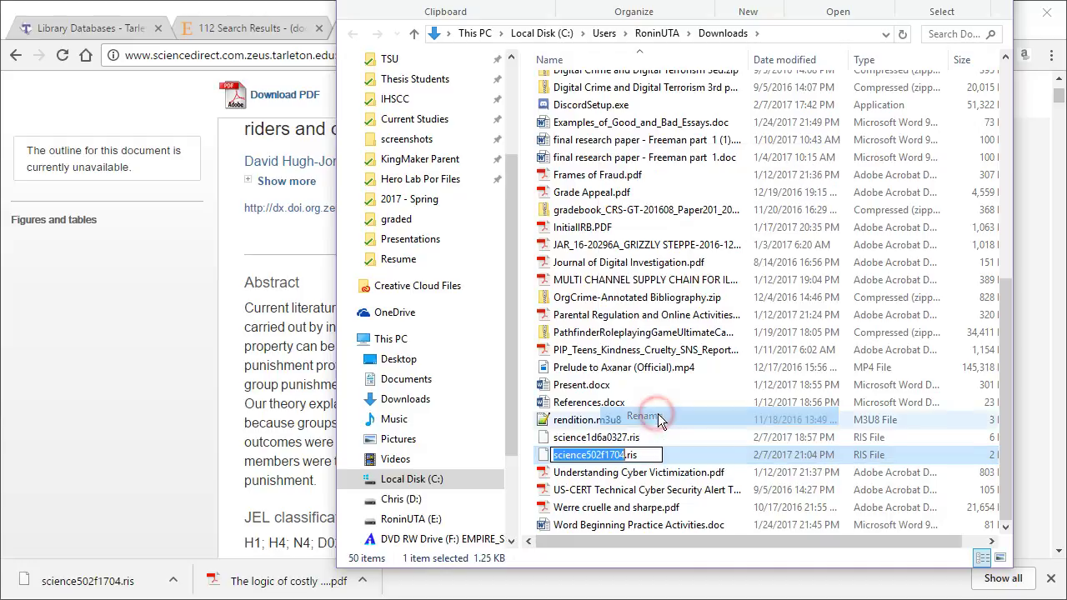
key("ctrl+v")
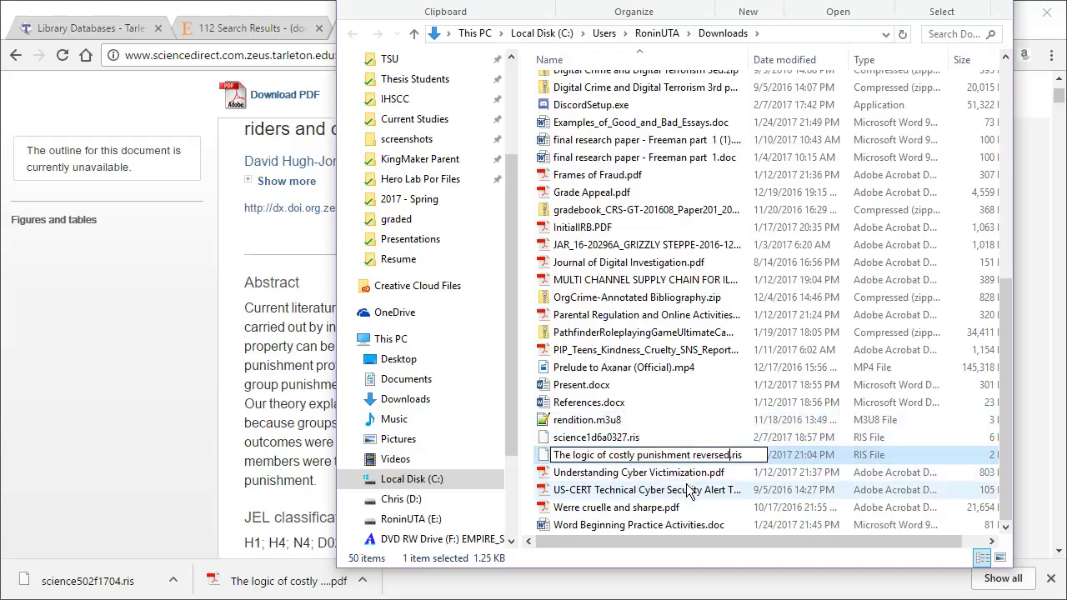
key("Return")
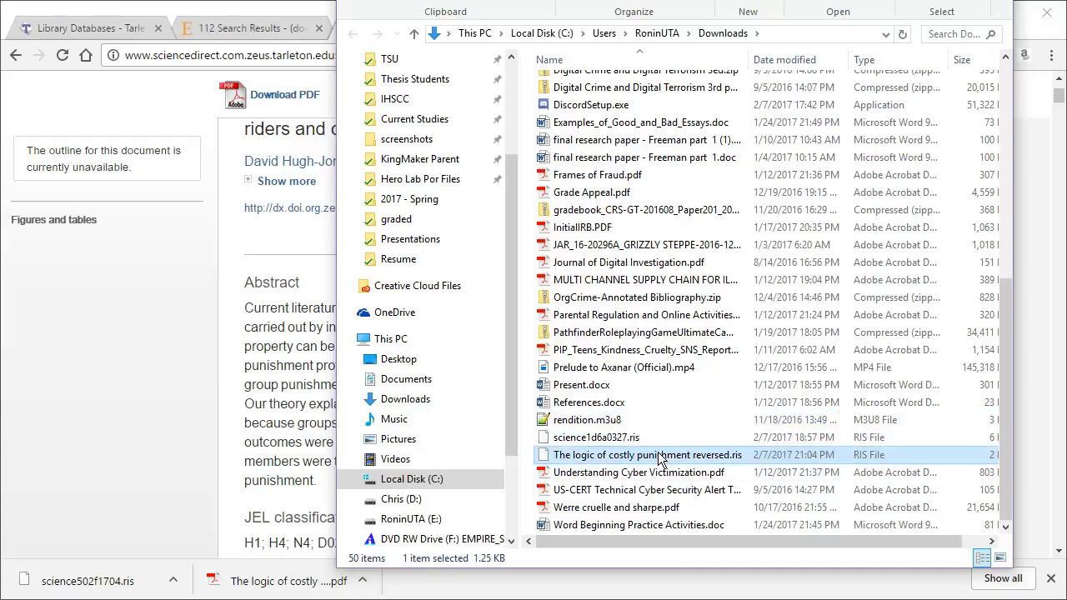
- Drag the renamed RIS file out of Downloads into another folder and return to the article
scroll(611, 192, "up", 3)
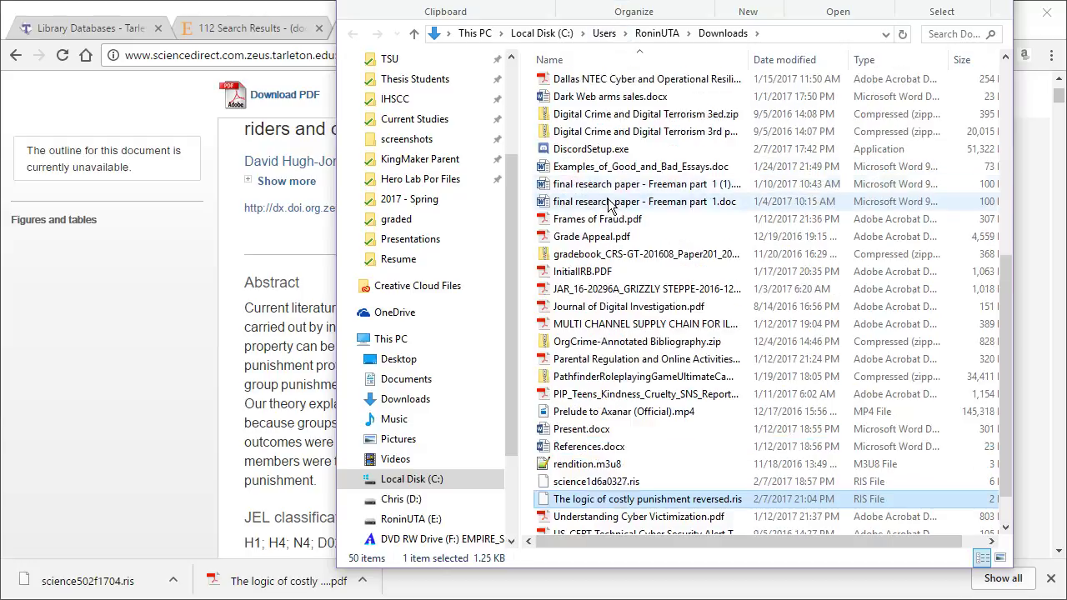
scroll(611, 213, "down", 3)
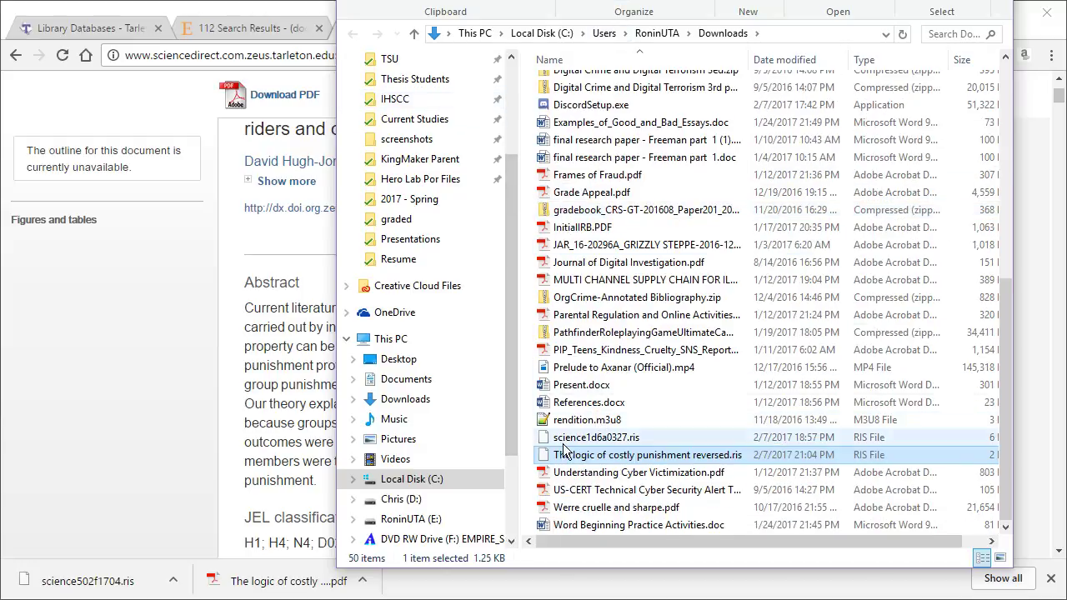
scroll(608, 342, "up", 8)
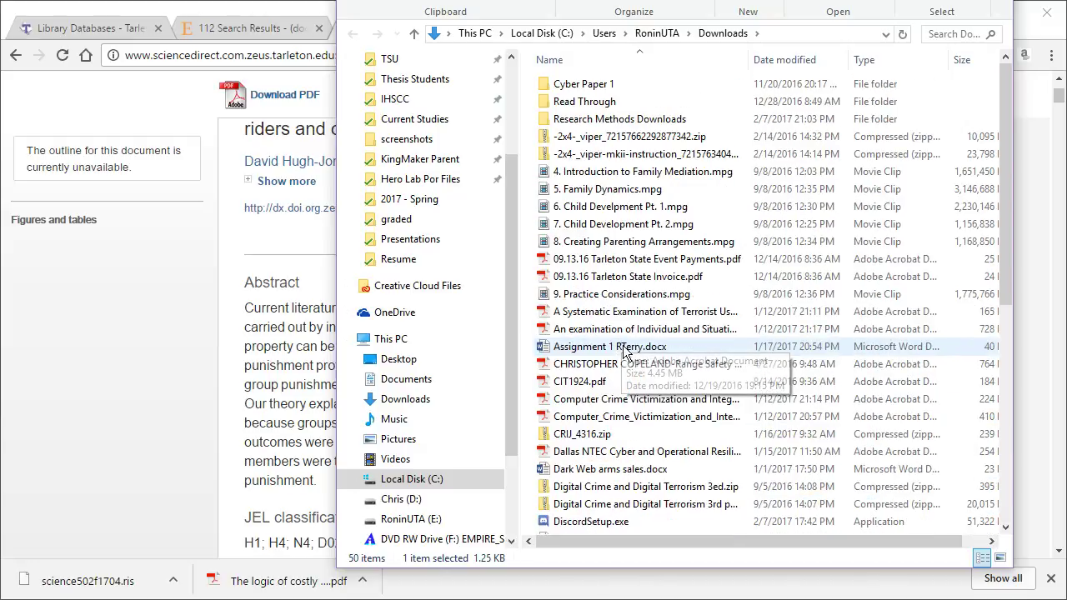
scroll(612, 375, "down", 8)
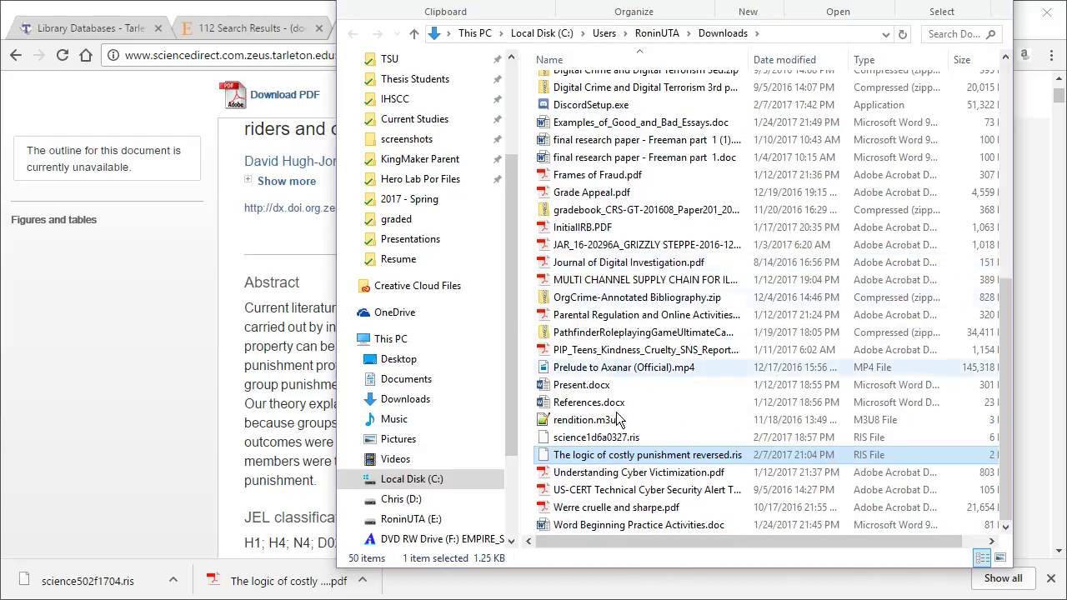
left_click_drag(607, 459, 554, 121)
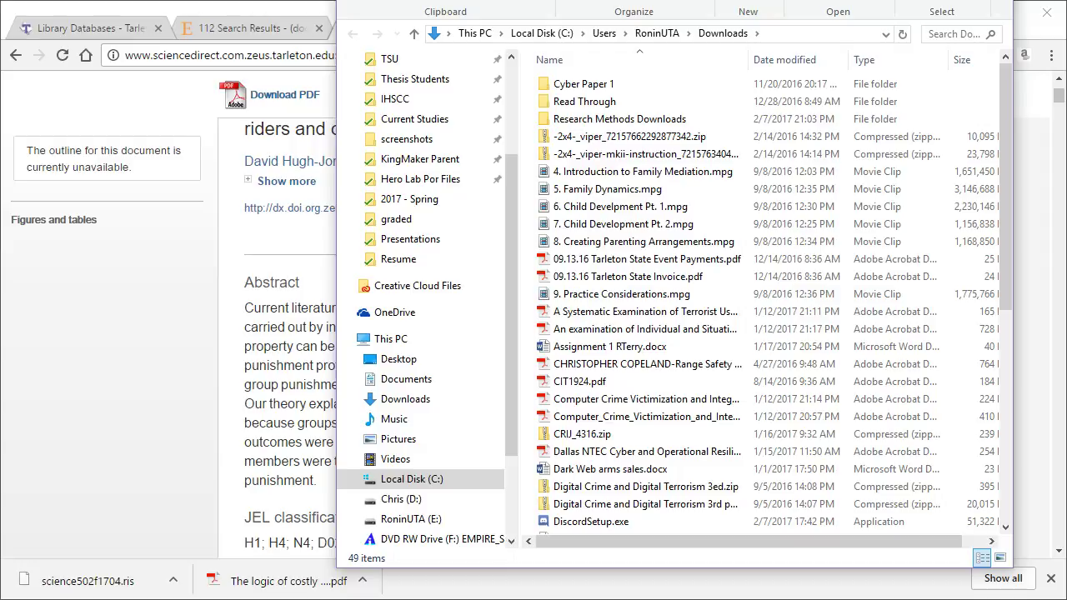
key("alt+Tab")
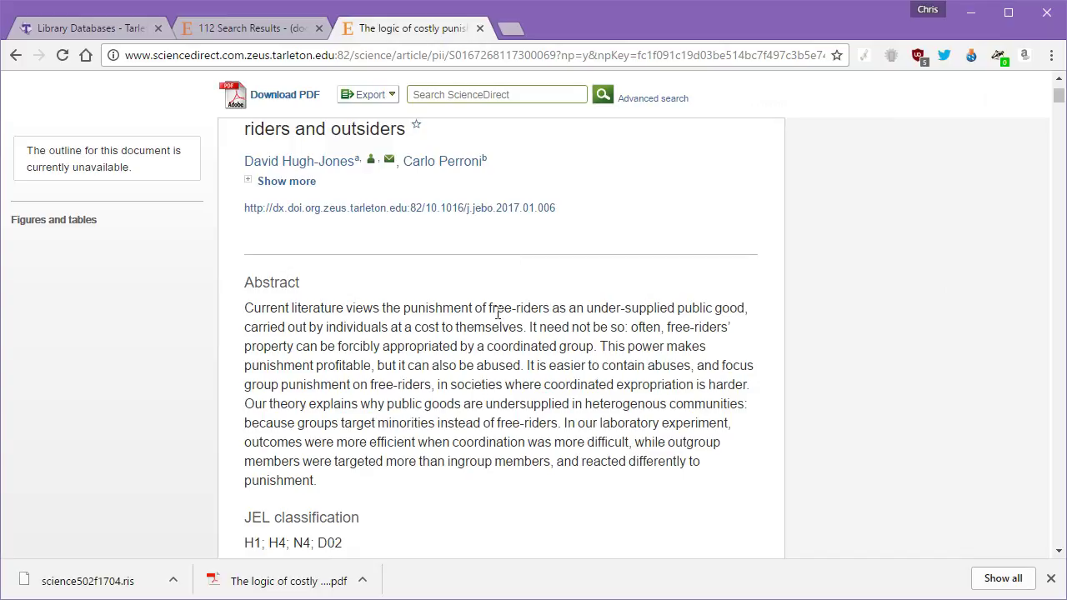
- Close the costly punishment article and go back to the 3,811-result Capital Punishment search
scroll(494, 325, "down", 10)
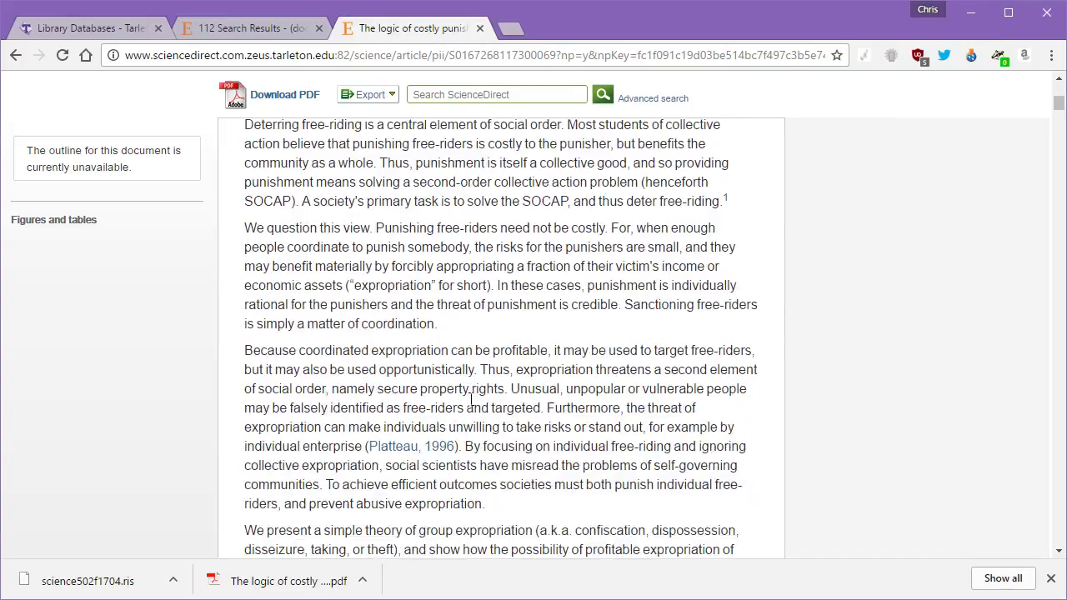
scroll(471, 398, "down", 4)
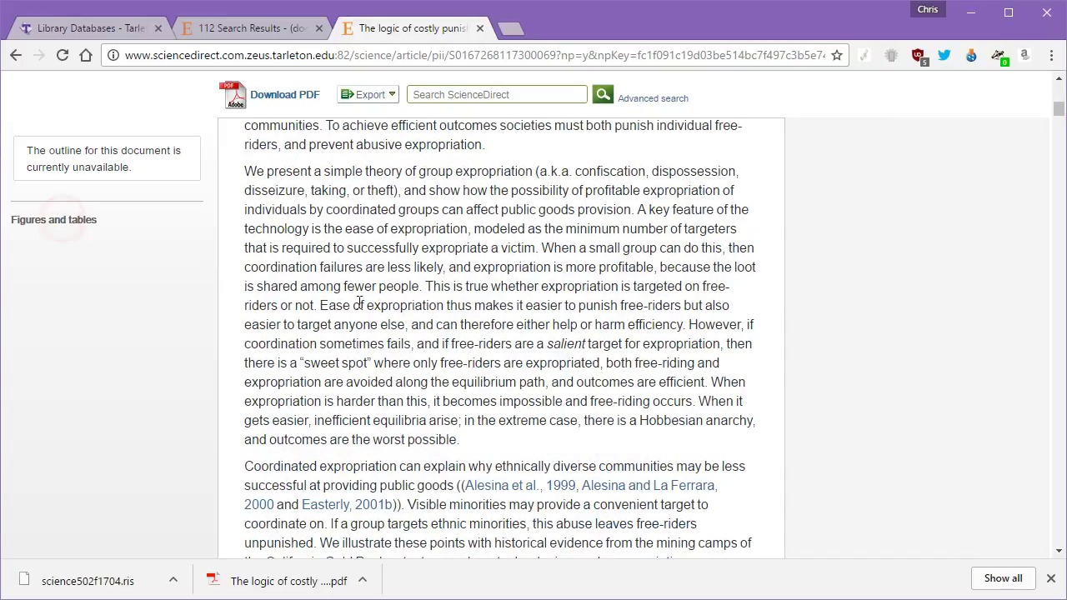
scroll(358, 307, "down", 6)
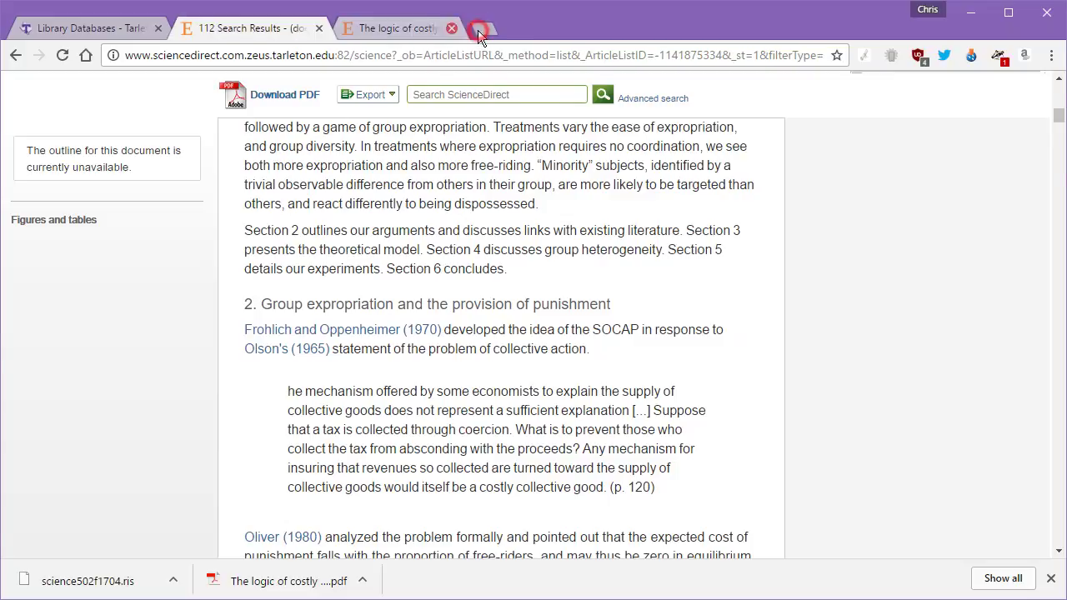
left_click(480, 29)
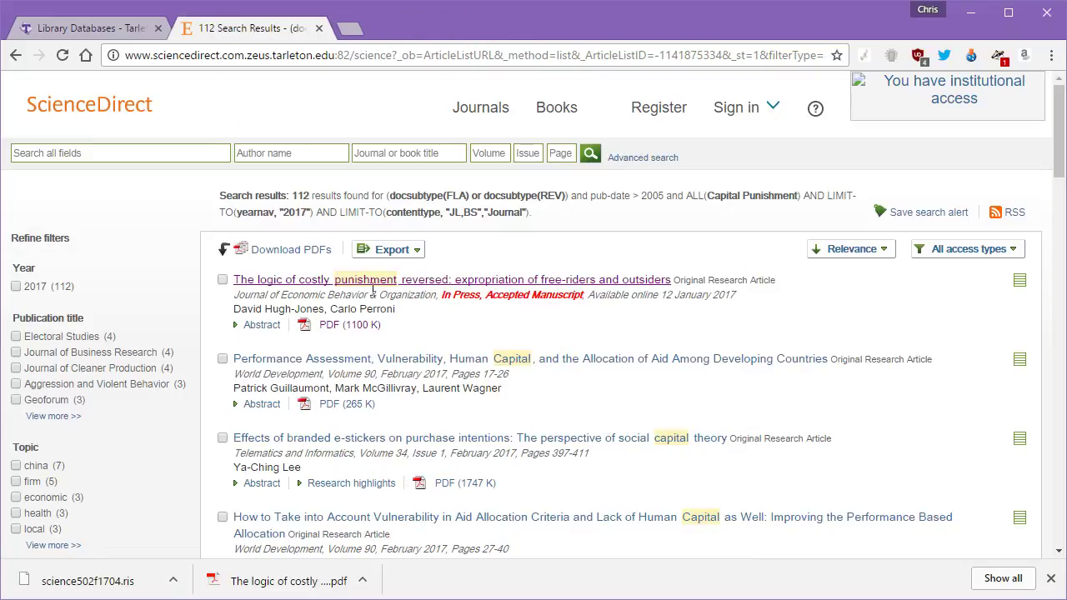
scroll(58, 323, "down", 4)
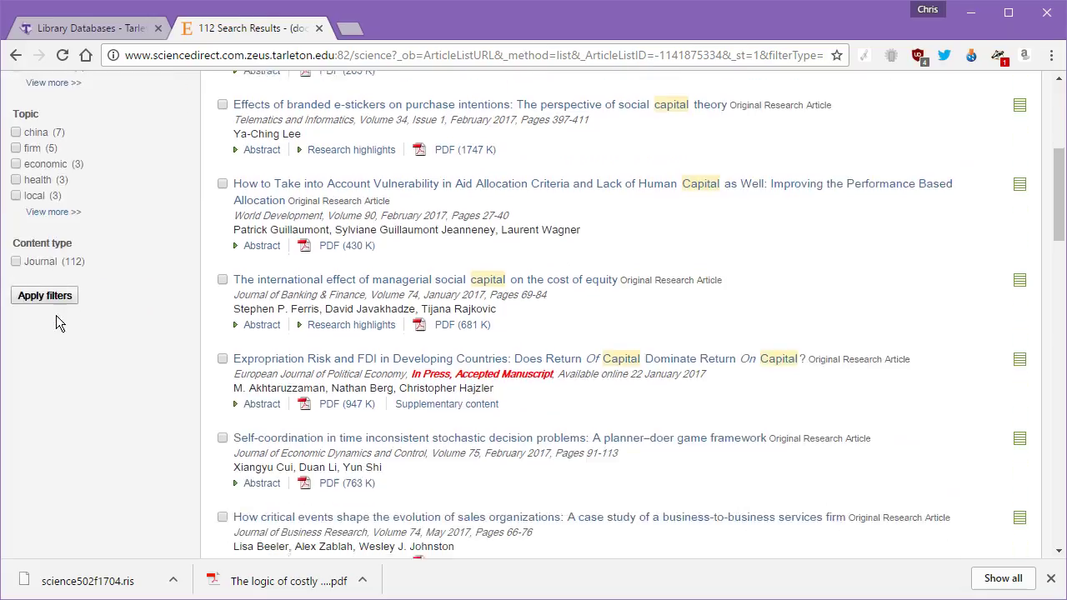
scroll(52, 308, "up", 5)
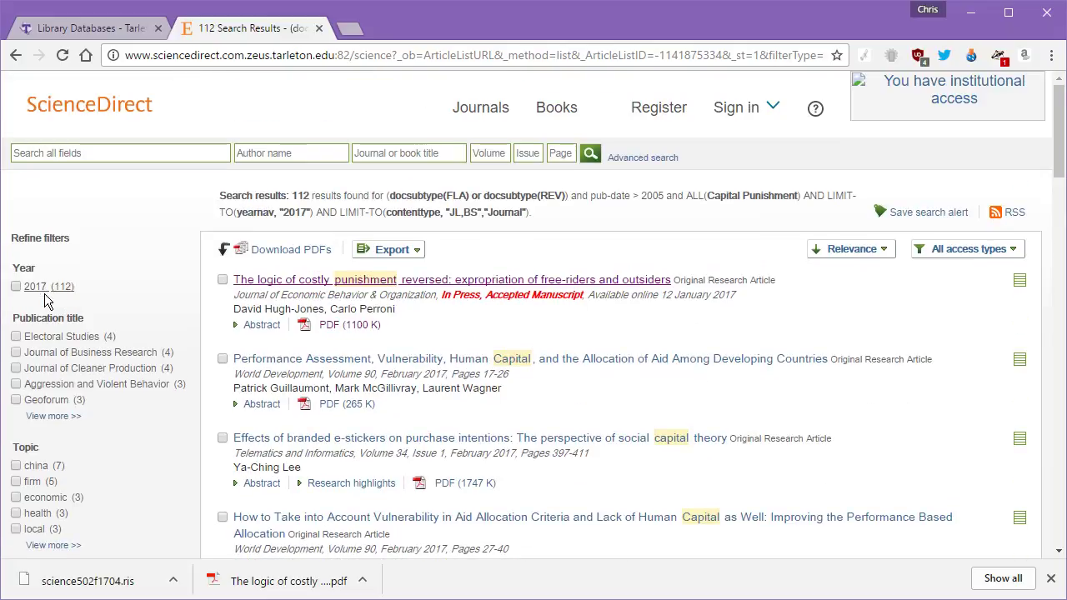
scroll(48, 302, "down", 4)
left_click(15, 55)
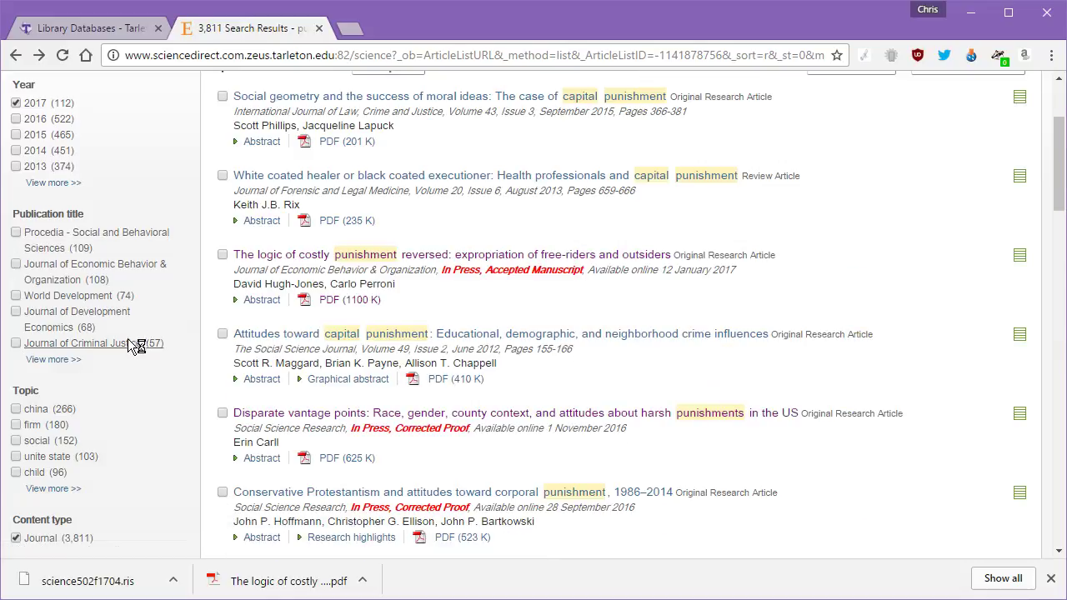
- Switch the Year filter from 2017 to 2013, giving 374 results
left_click(16, 103)
left_click(16, 166)
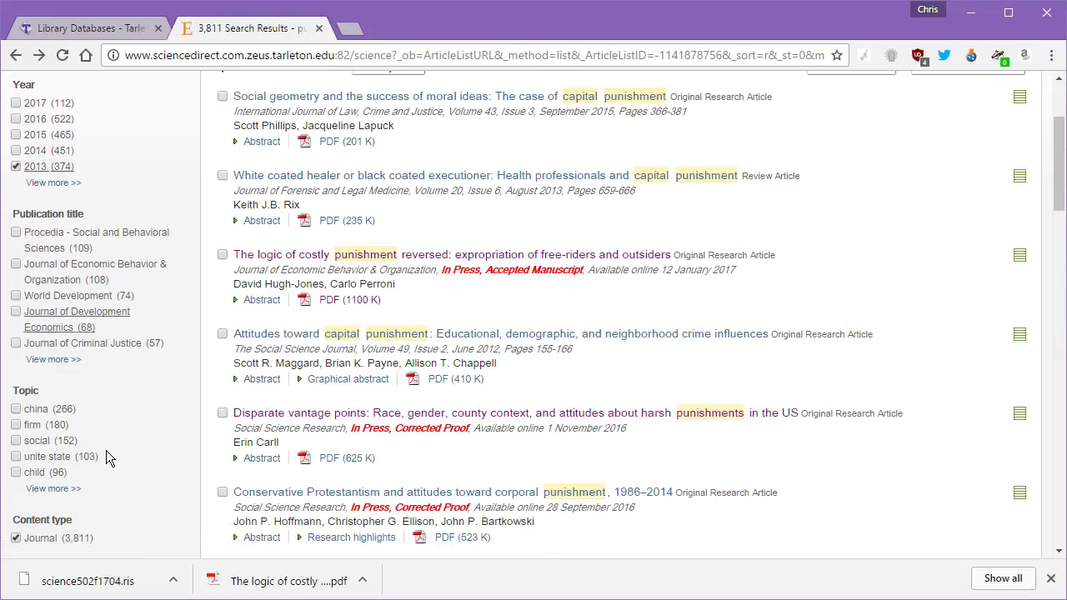
scroll(112, 459, "down", 3)
left_click(66, 328)
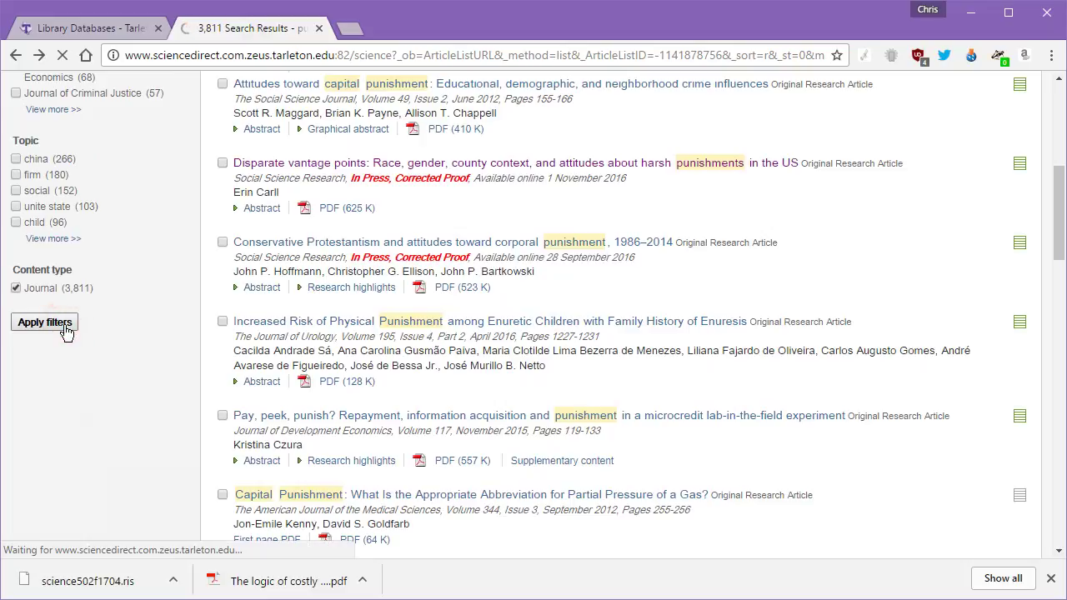
- Open 'Graduated punishment is efficient in resource management if people are heterogeneous' with uBlock Origin disabled for the site
left_click(1050, 577)
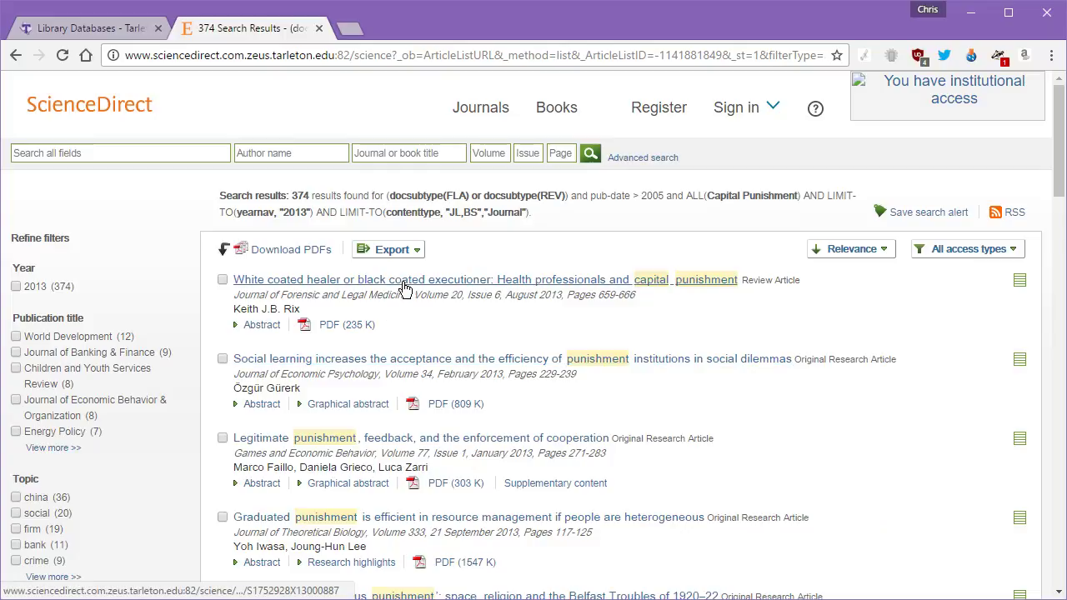
left_click(406, 518)
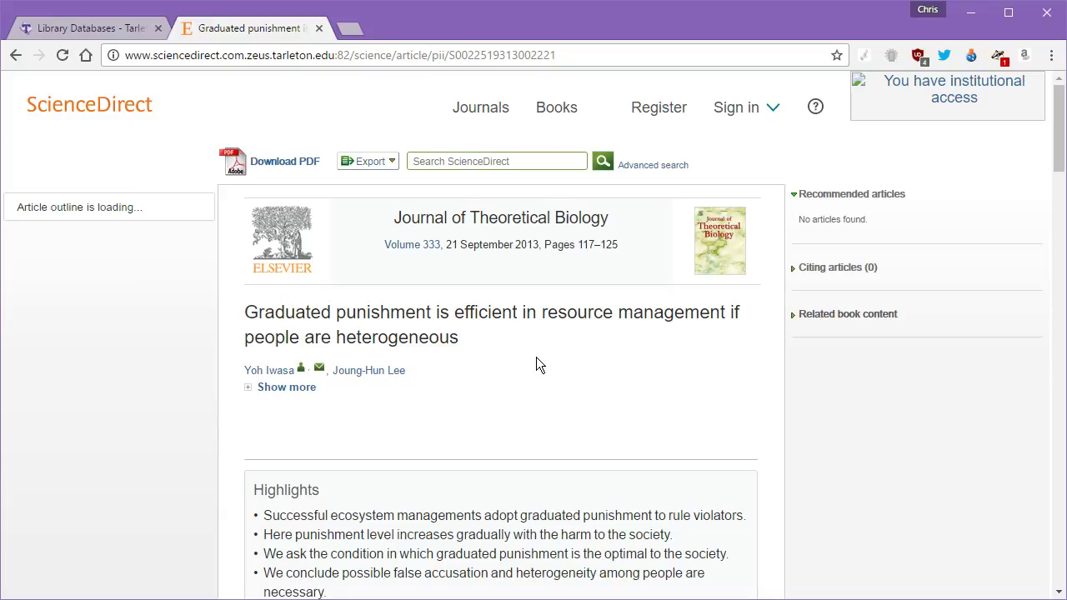
left_click(918, 58)
left_click(879, 154)
left_click(878, 280)
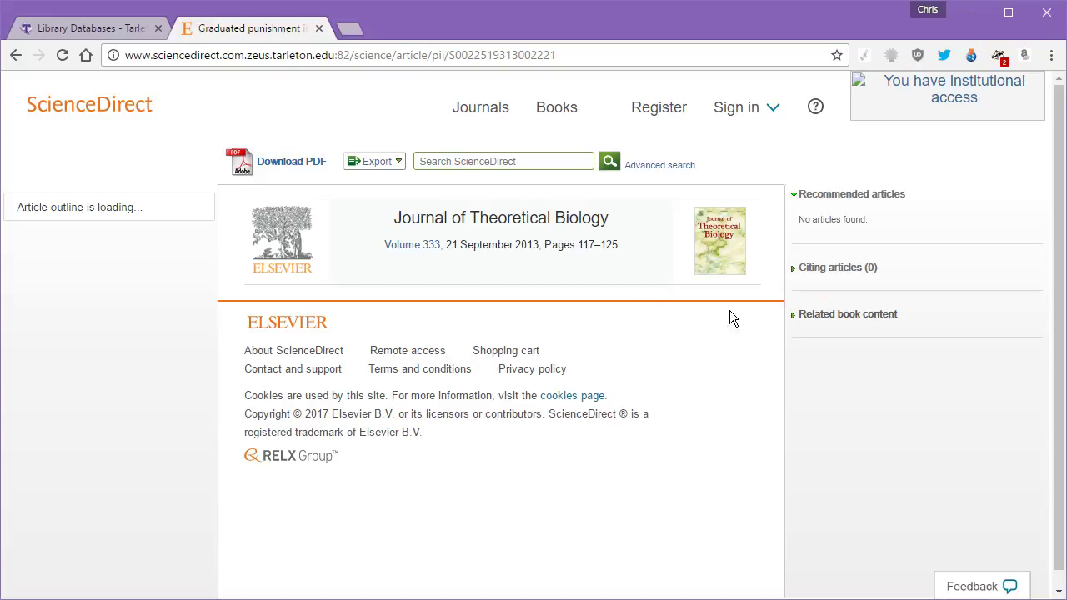
left_click(983, 92)
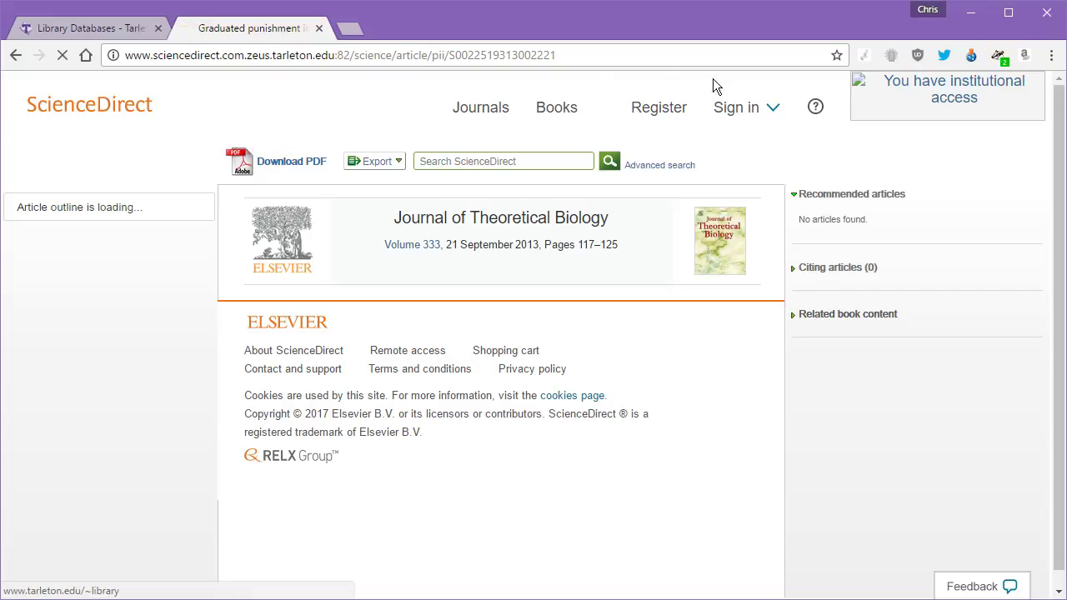
left_click(596, 52)
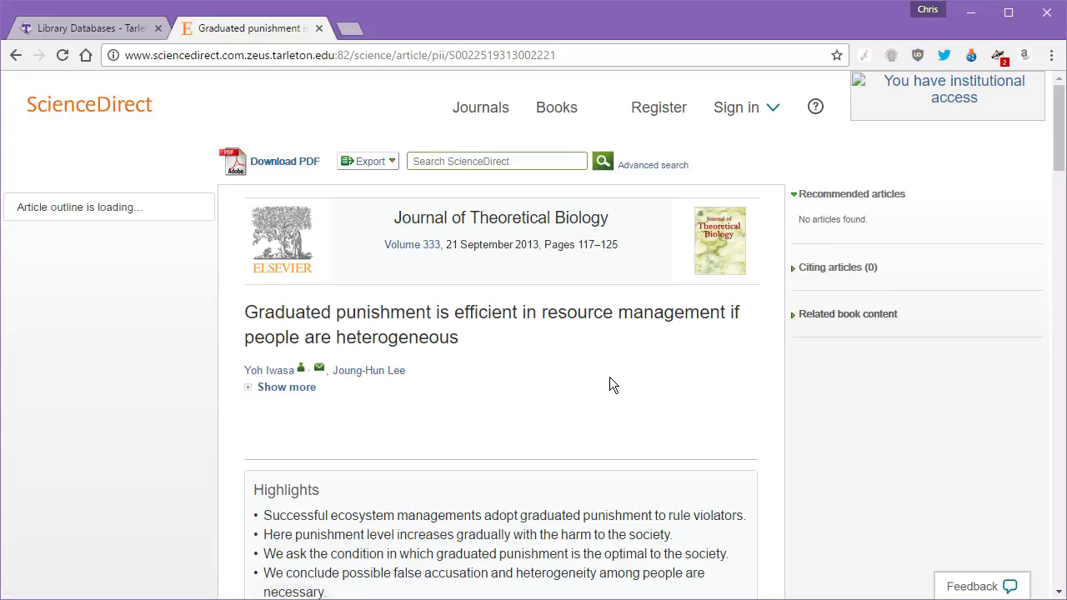
scroll(610, 377, "down", 3)
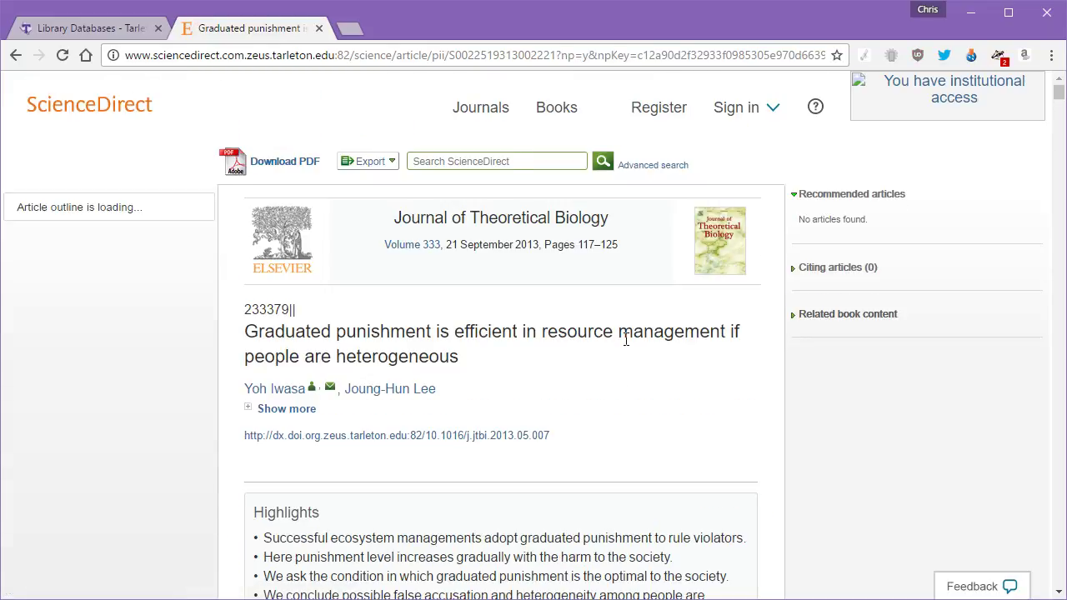
- Scroll through the Graduated punishment article down to its reference list
scroll(625, 340, "down", 15)
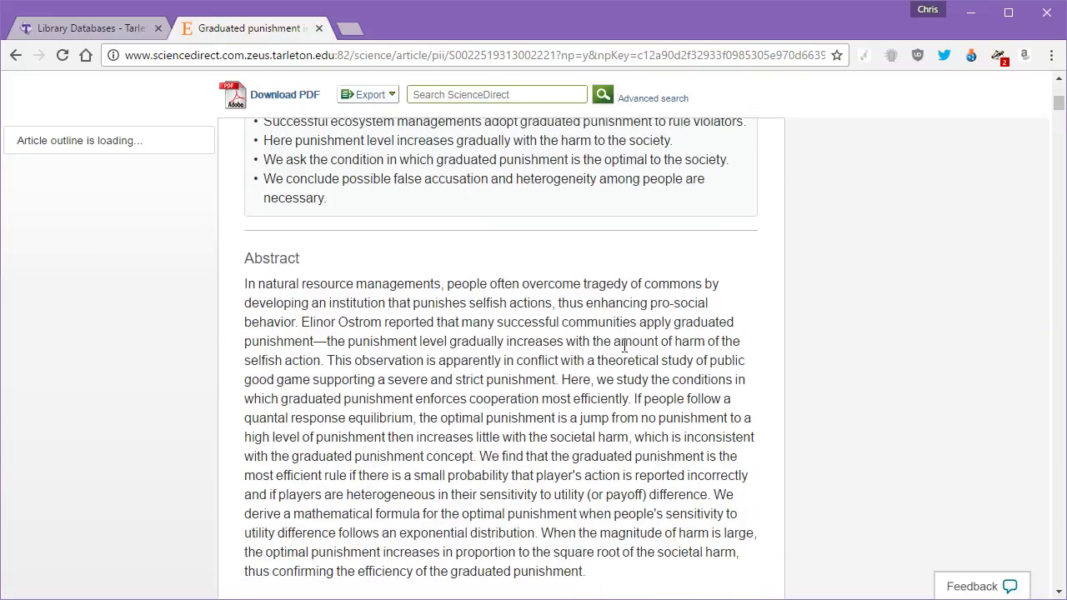
scroll(621, 339, "down", 20)
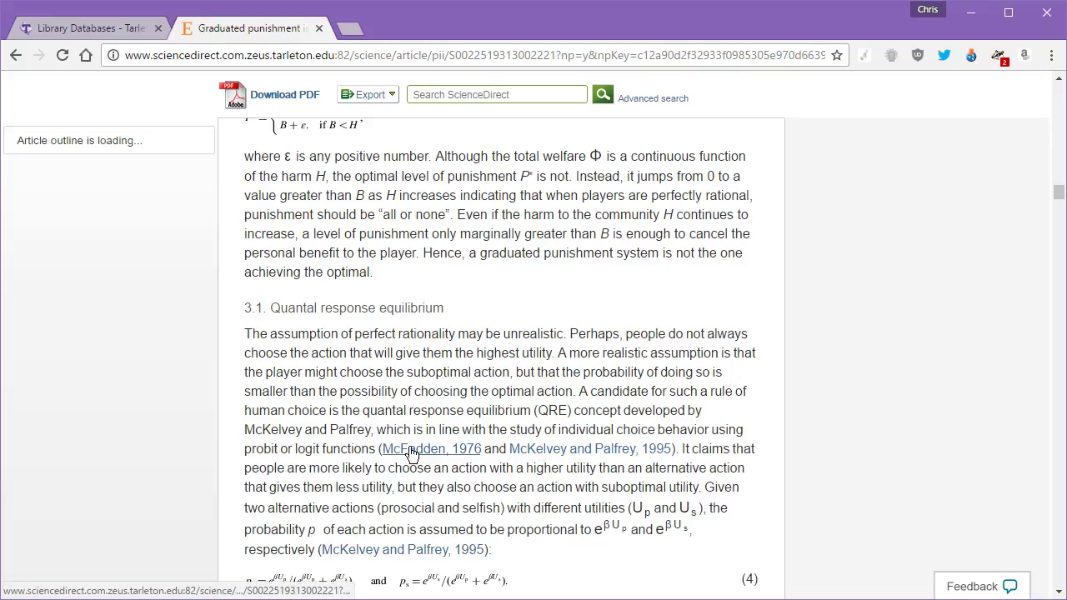
scroll(488, 408, "up", 5)
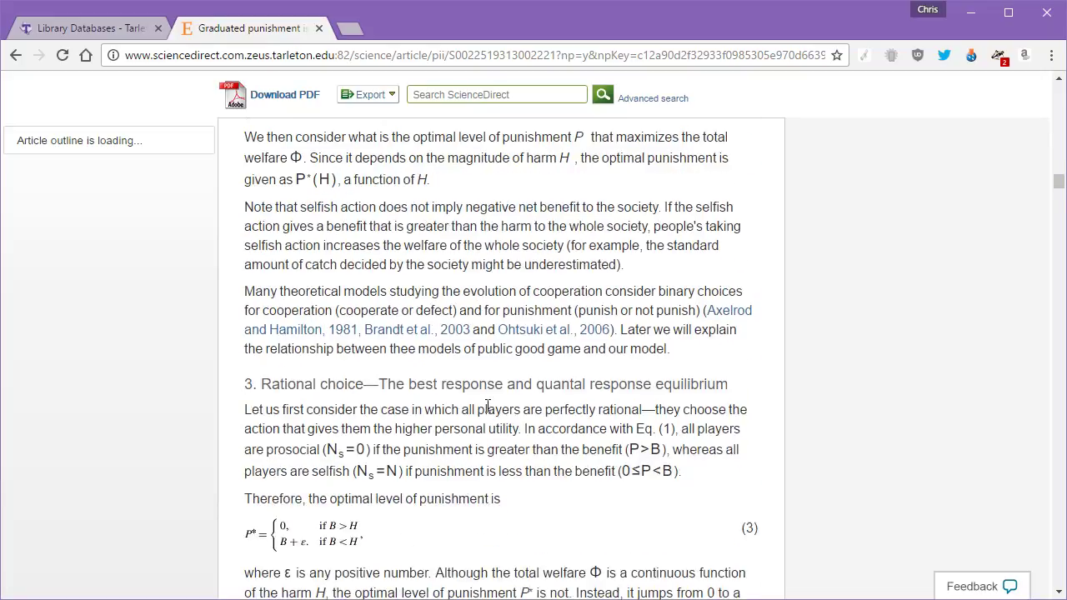
scroll(503, 325, "down", 15)
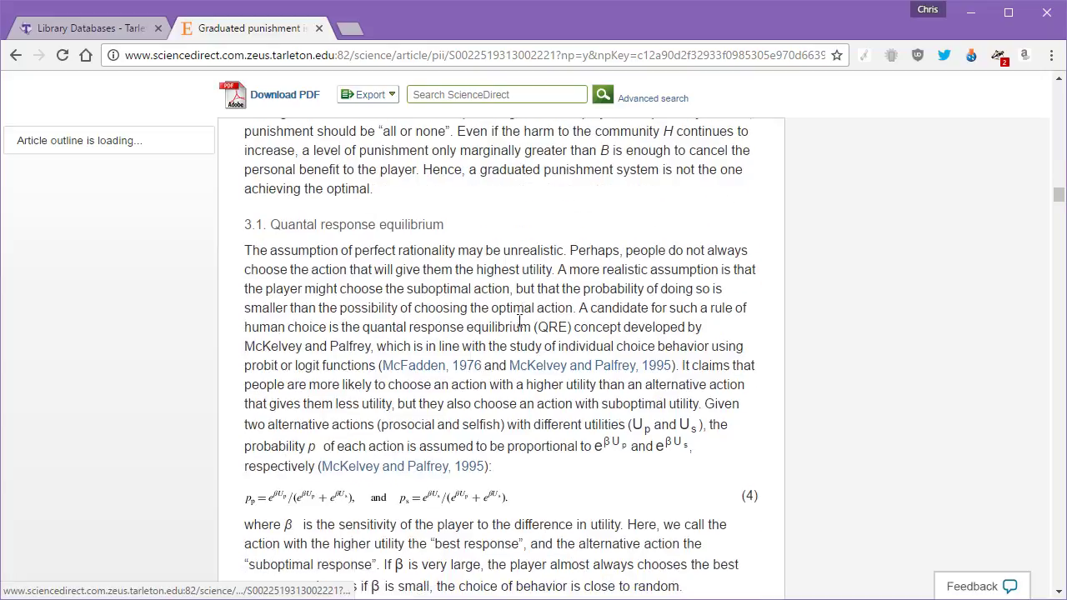
left_click_drag(1059, 215, 1059, 507)
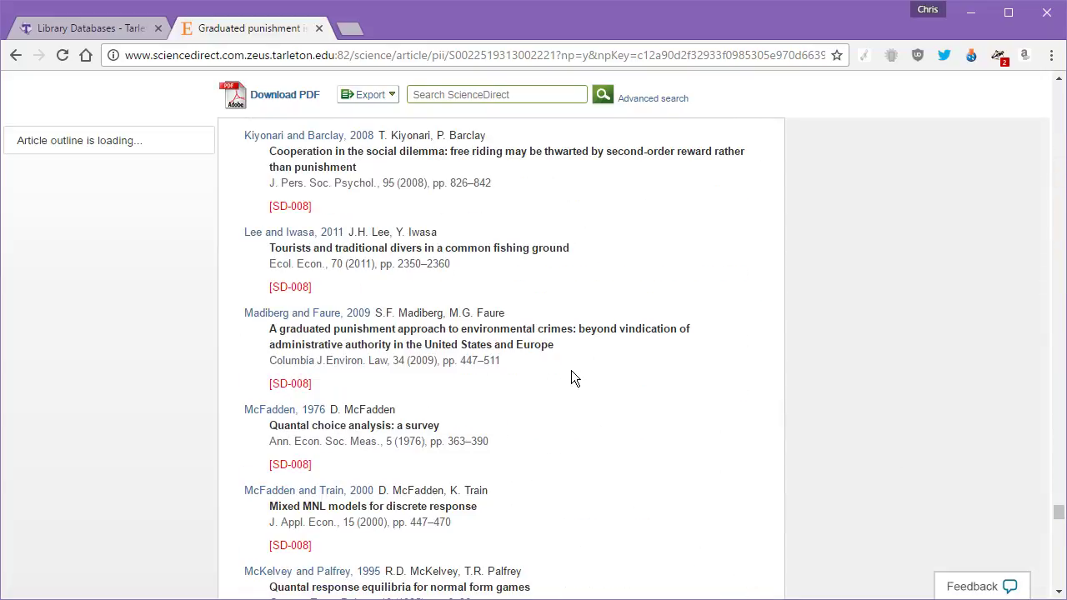
scroll(571, 370, "up", 5)
scroll(577, 367, "up", 17)
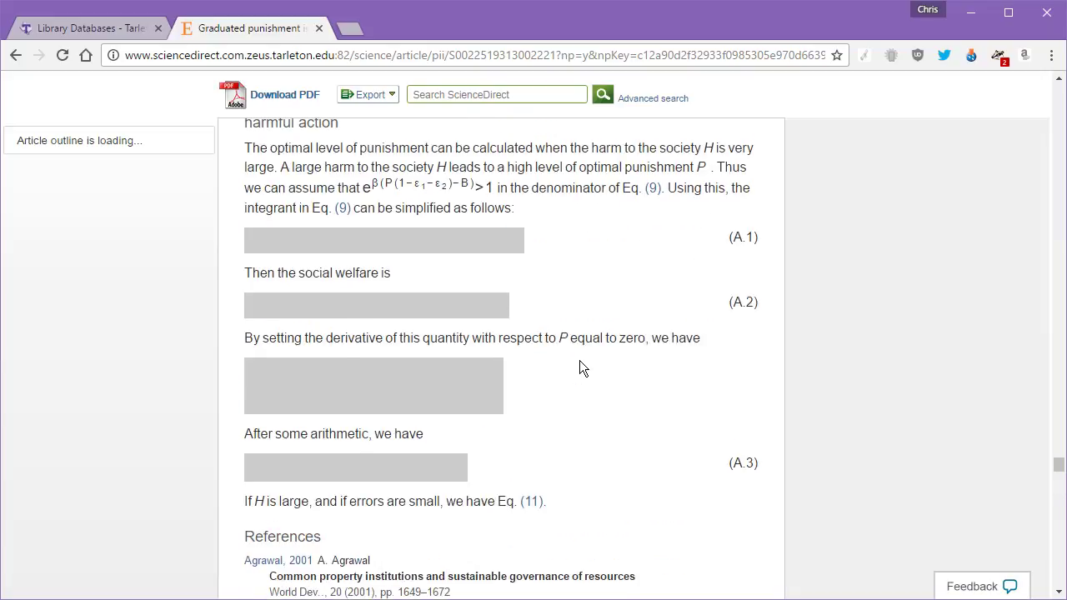
scroll(579, 360, "down", 5)
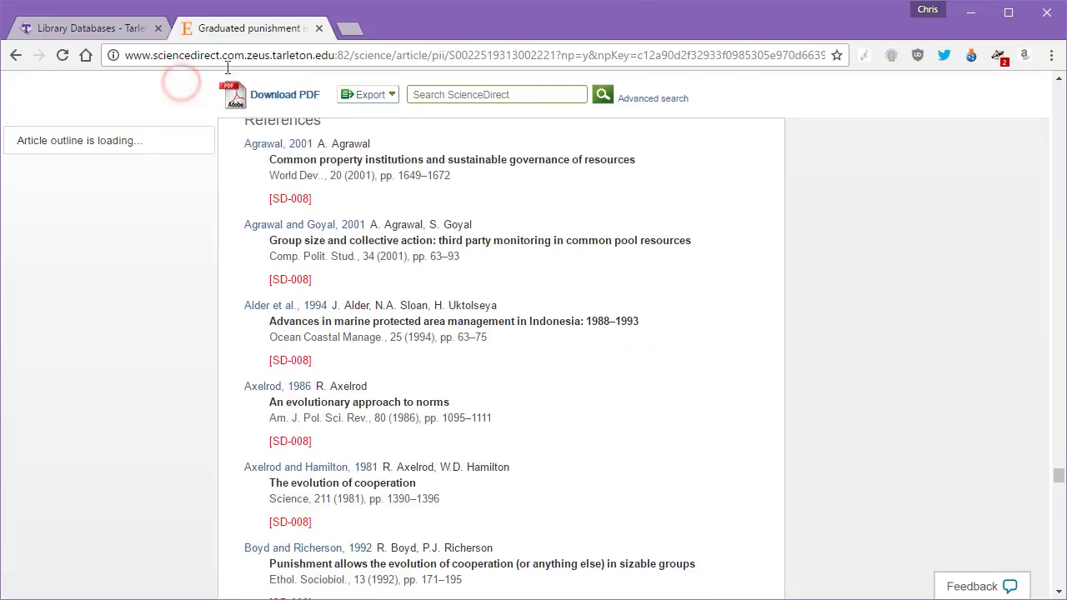
key("ctrl+a")
left_click(506, 204)
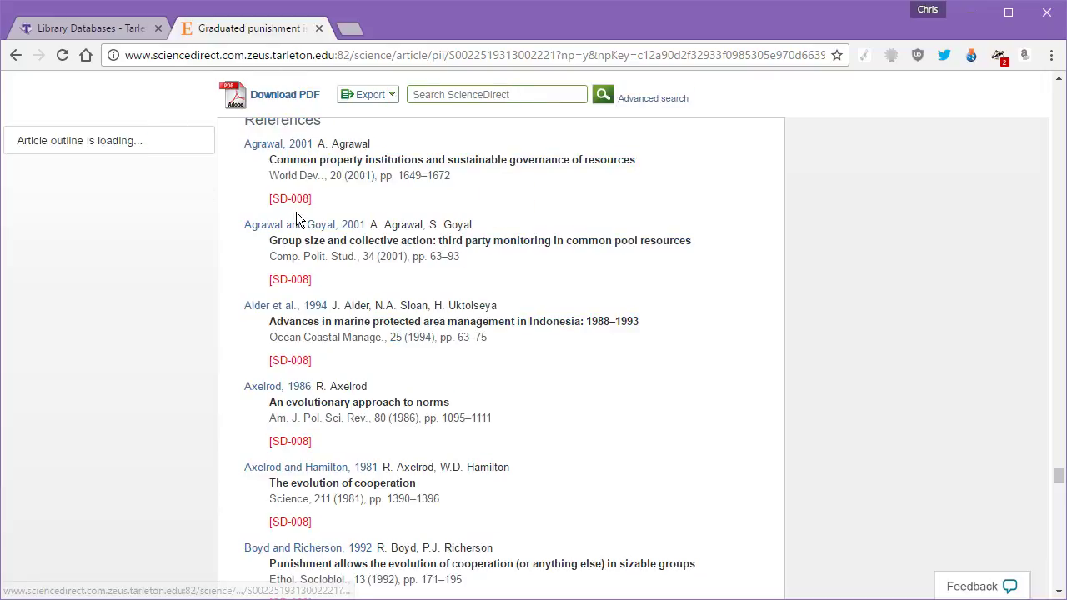
scroll(321, 236, "up", 1)
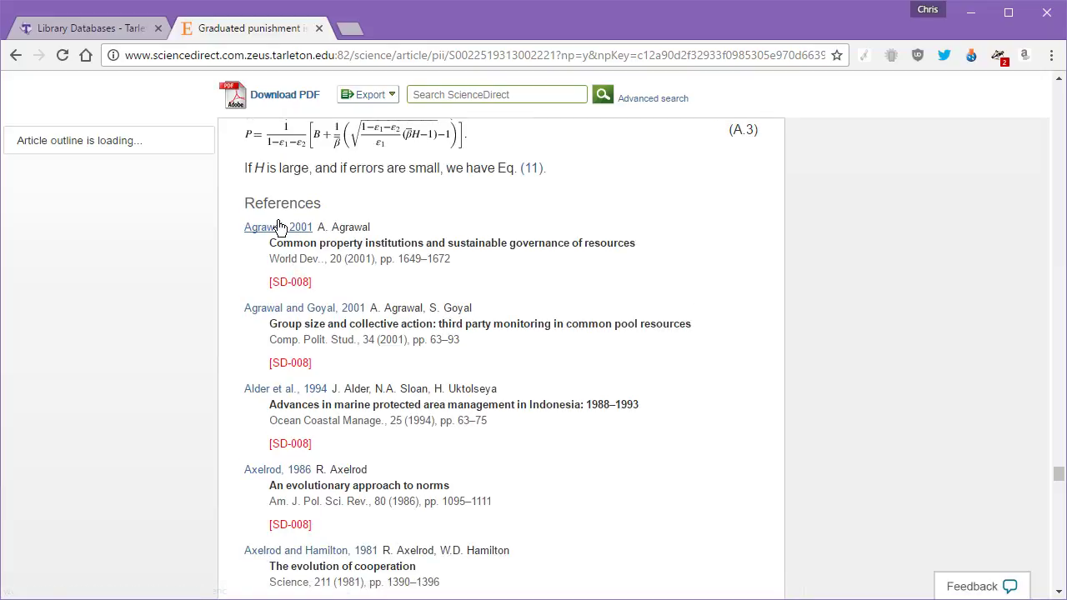
scroll(532, 280, "down", 4)
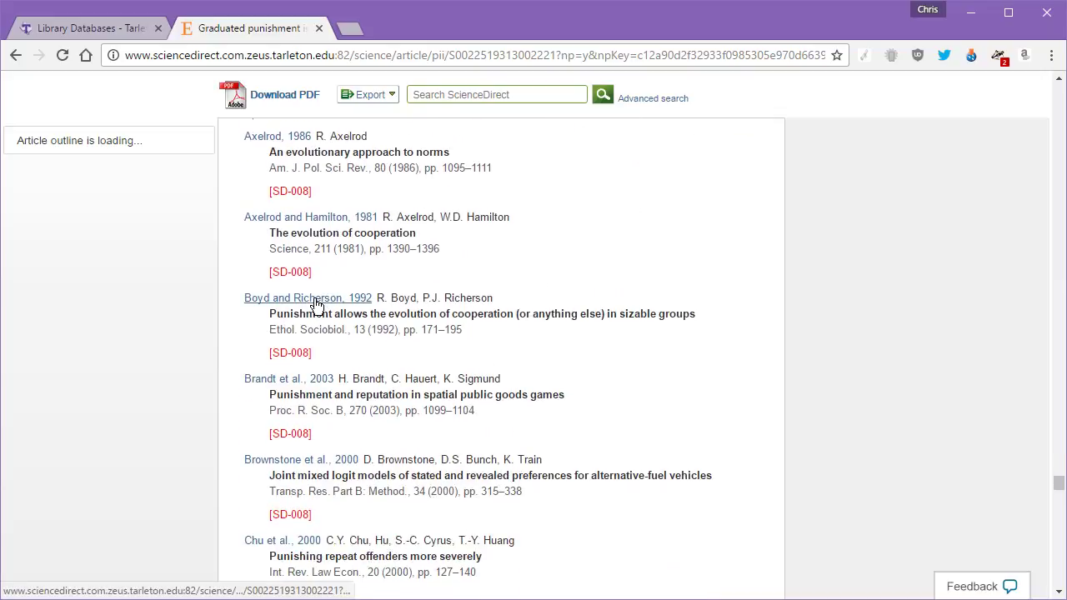
- Open the 2003 Brandt et al. spatial public goods reference in a new tab, then close it
right_click(328, 378)
left_click(379, 386)
left_click(399, 35)
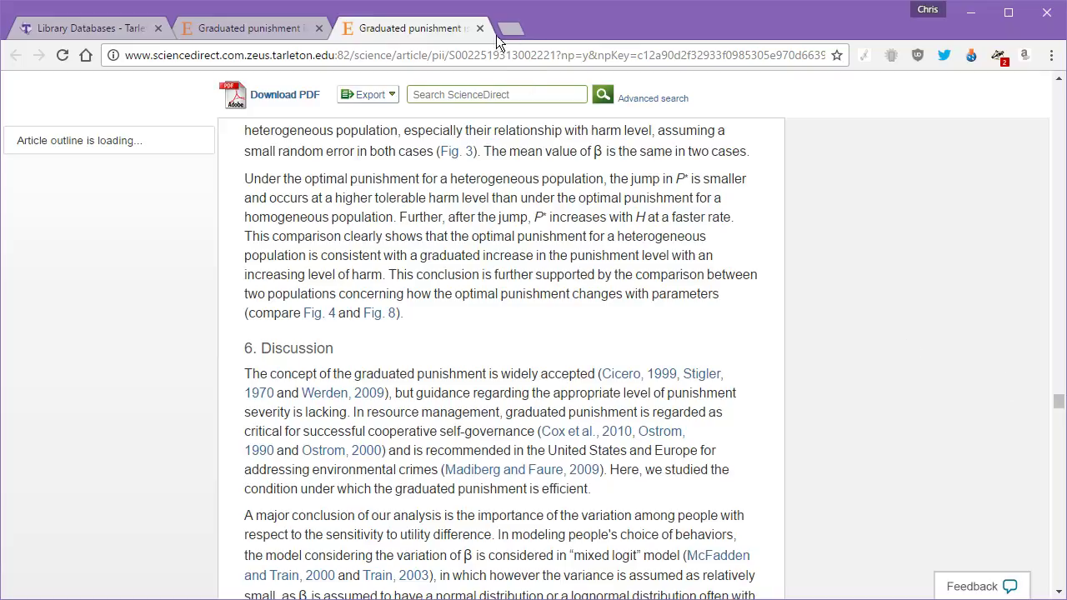
left_click(479, 29)
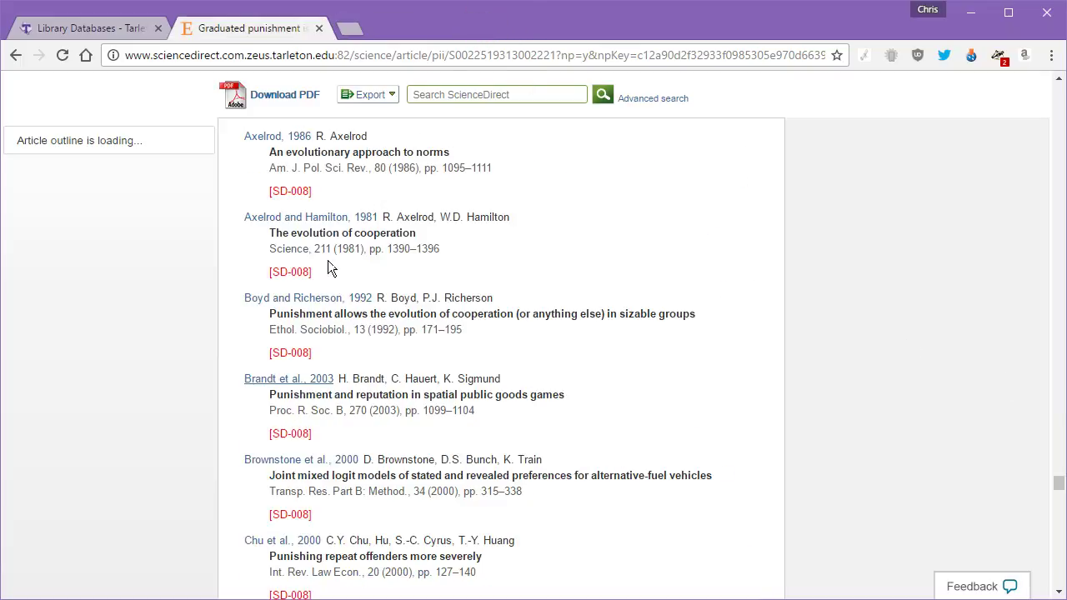
- Show the 2003 Brandt et al. reference's details in the side panel
left_click(310, 385)
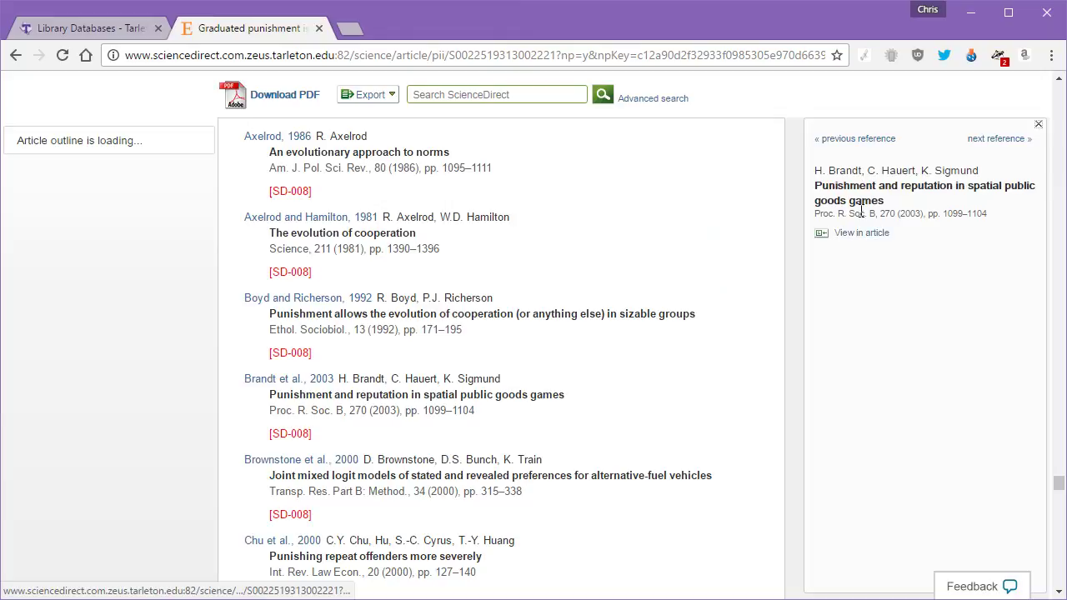
scroll(556, 253, "down", 12)
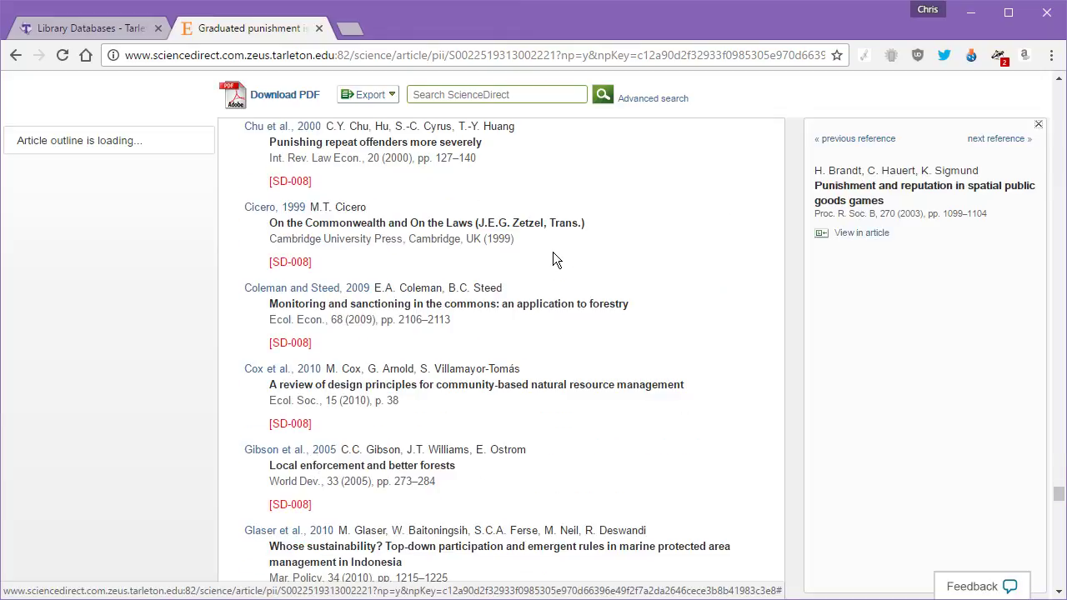
scroll(553, 263, "down", 20)
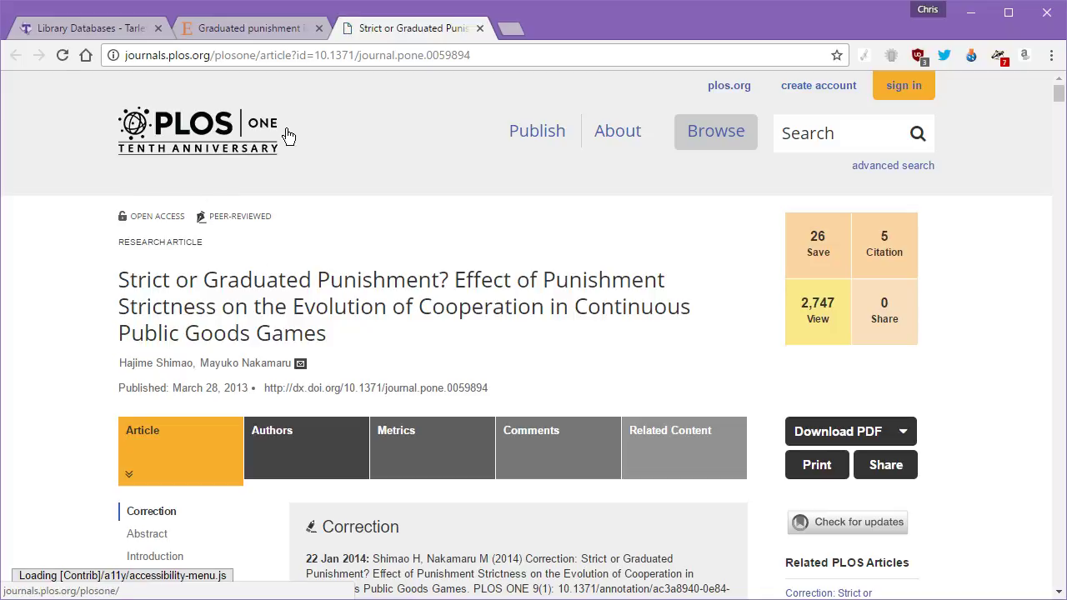
- Scroll the PLOS ONE 'Strict or Graduated Punishment?' article, then return to the ScienceDirect tab
scroll(477, 343, "down", 3)
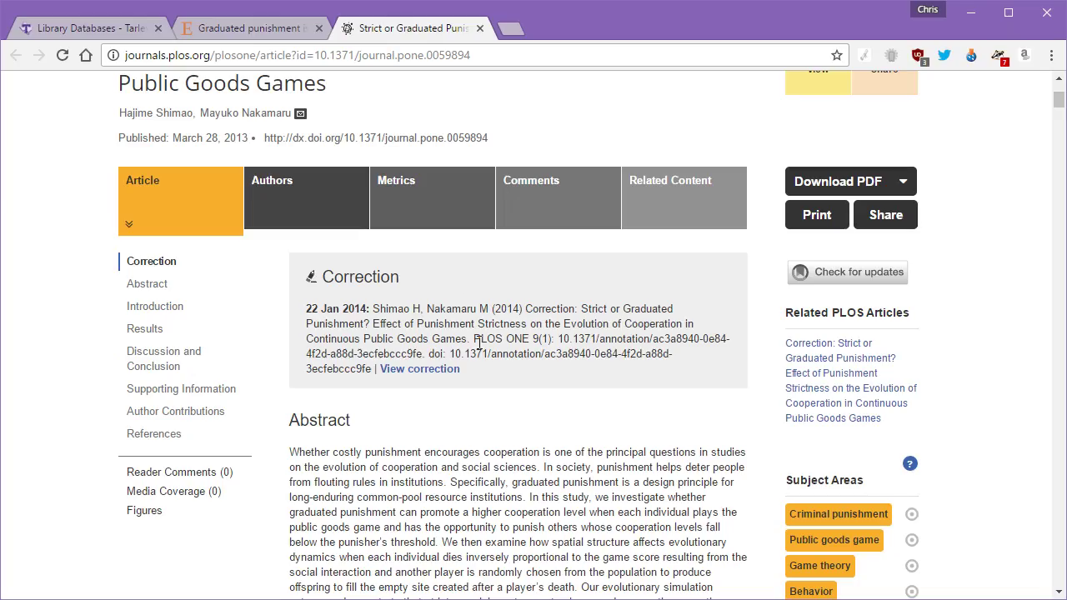
left_click(272, 30)
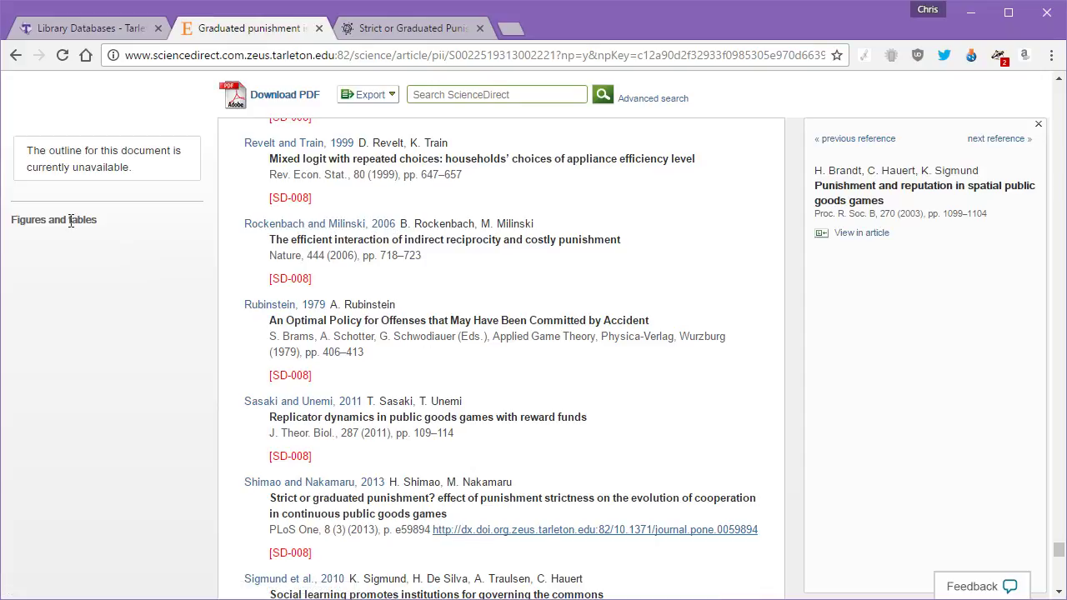
- Scroll to the end of the references and close the PLOS article tab
scroll(503, 364, "down", 5)
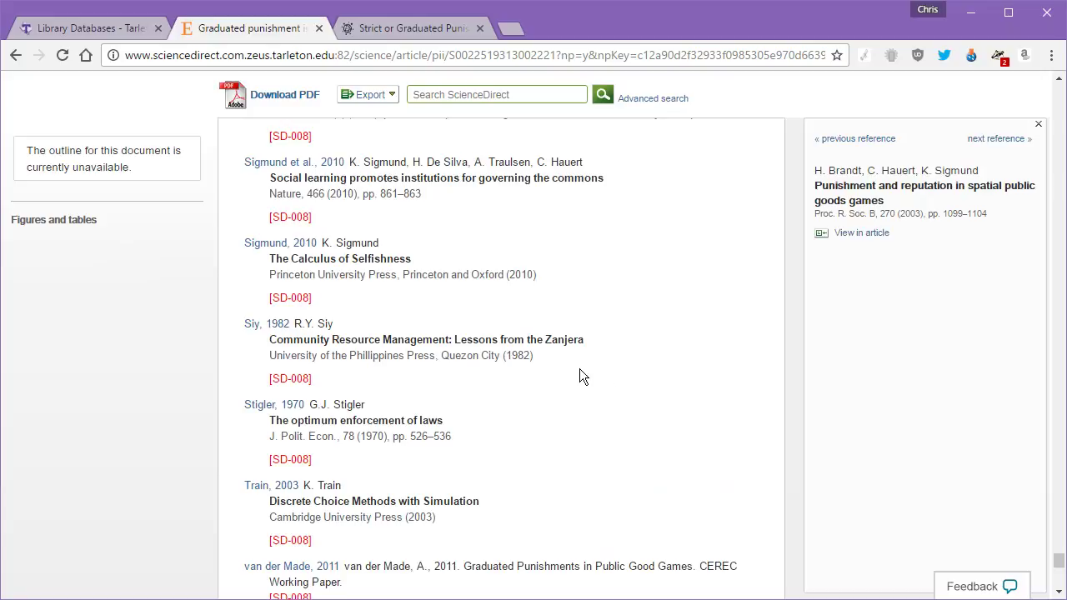
scroll(562, 380, "down", 3)
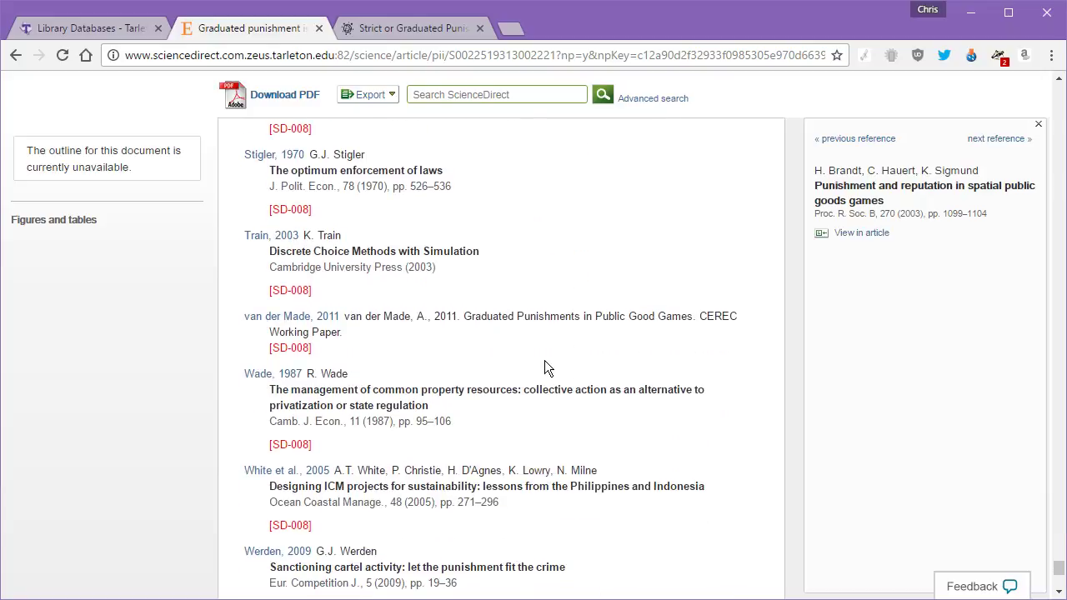
scroll(563, 363, "down", 3)
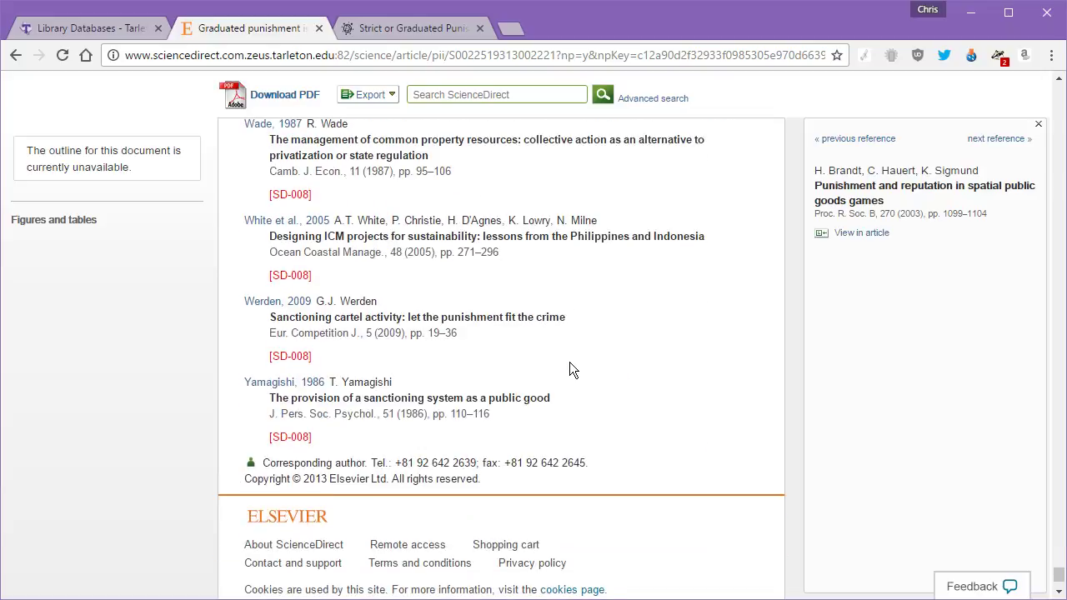
scroll(571, 366, "down", 2)
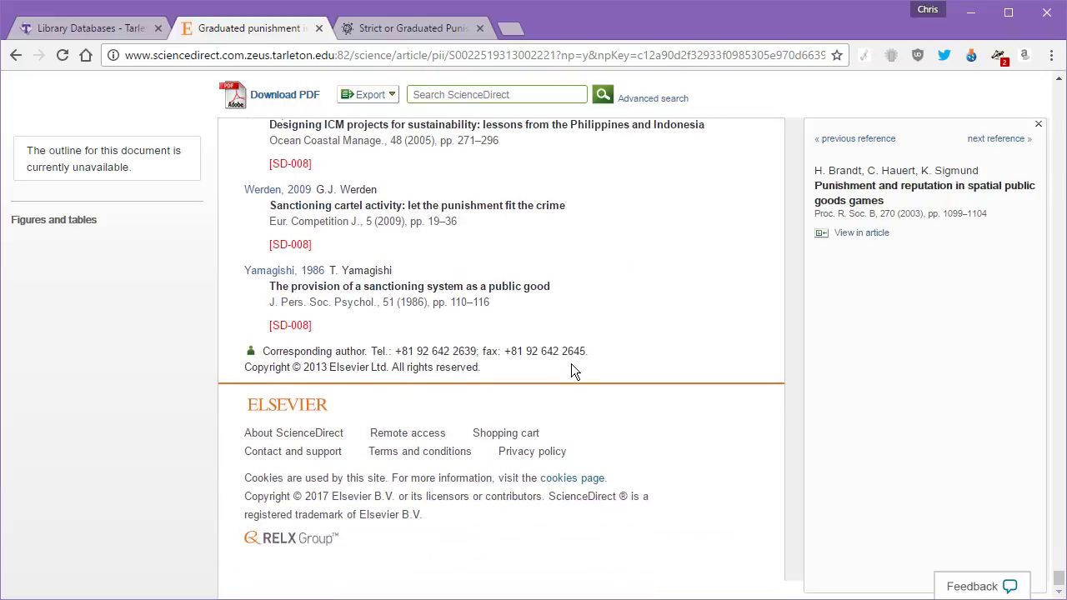
left_click(426, 30)
left_click(479, 28)
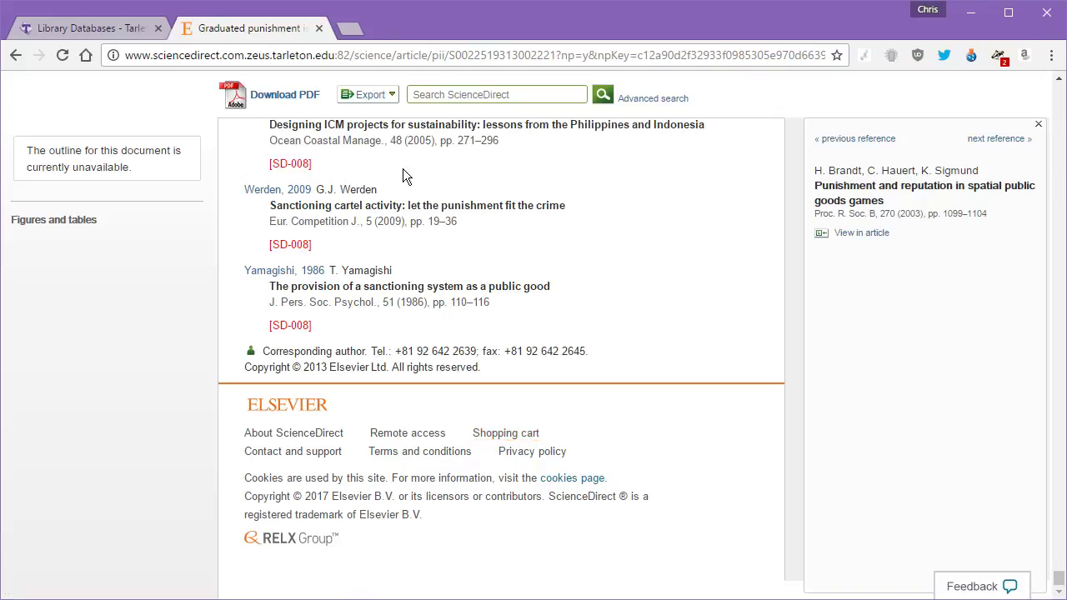
- Scroll back to the top and go Back to the article's earlier page
scroll(606, 450, "up", 5)
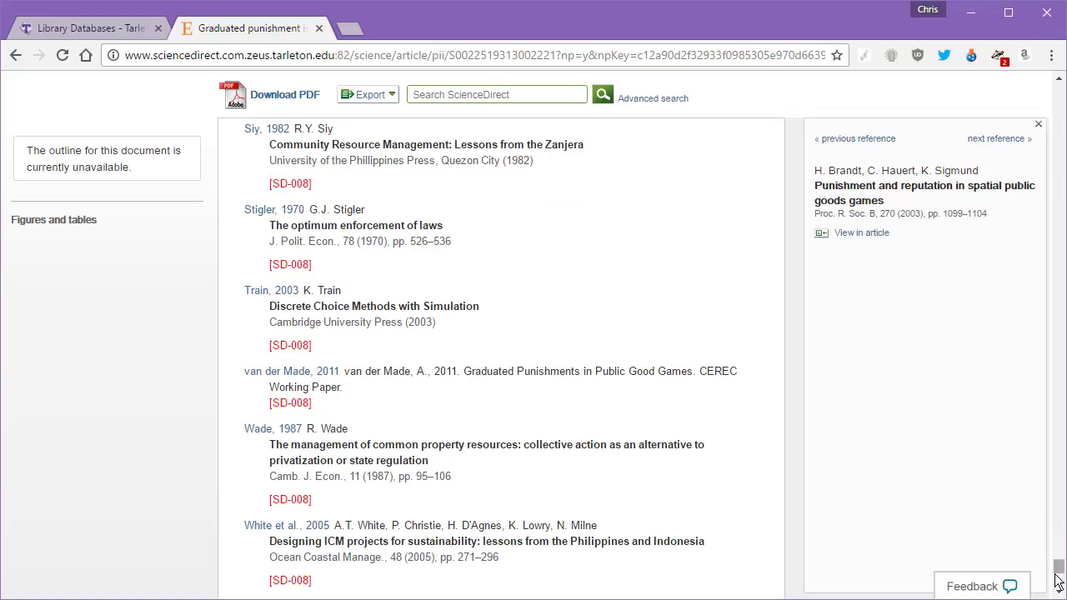
left_click_drag(1058, 575, 1033, 133)
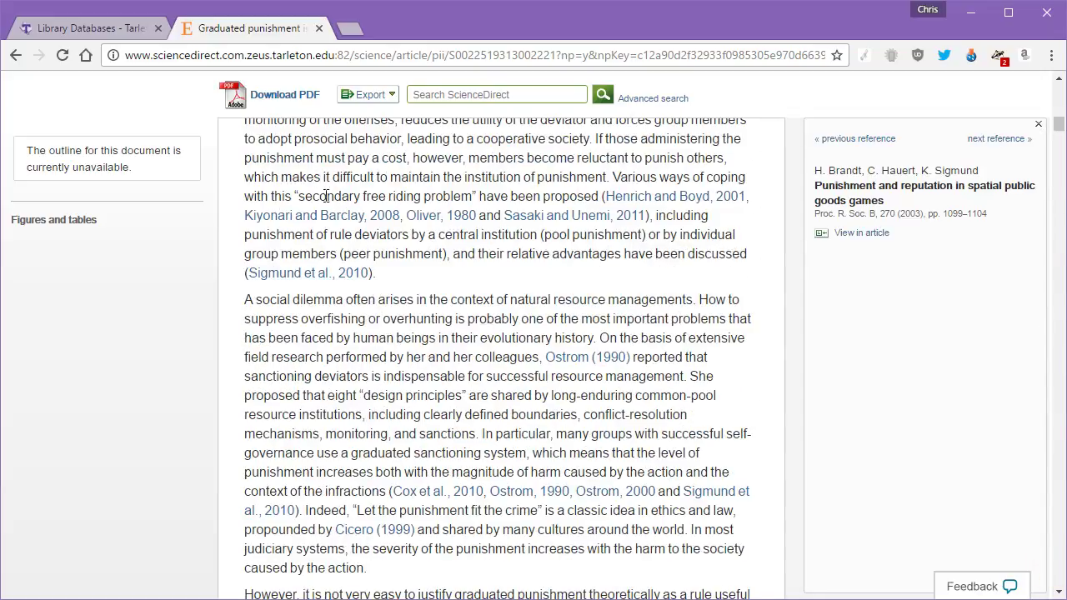
scroll(325, 195, "up", 5)
left_click(18, 56)
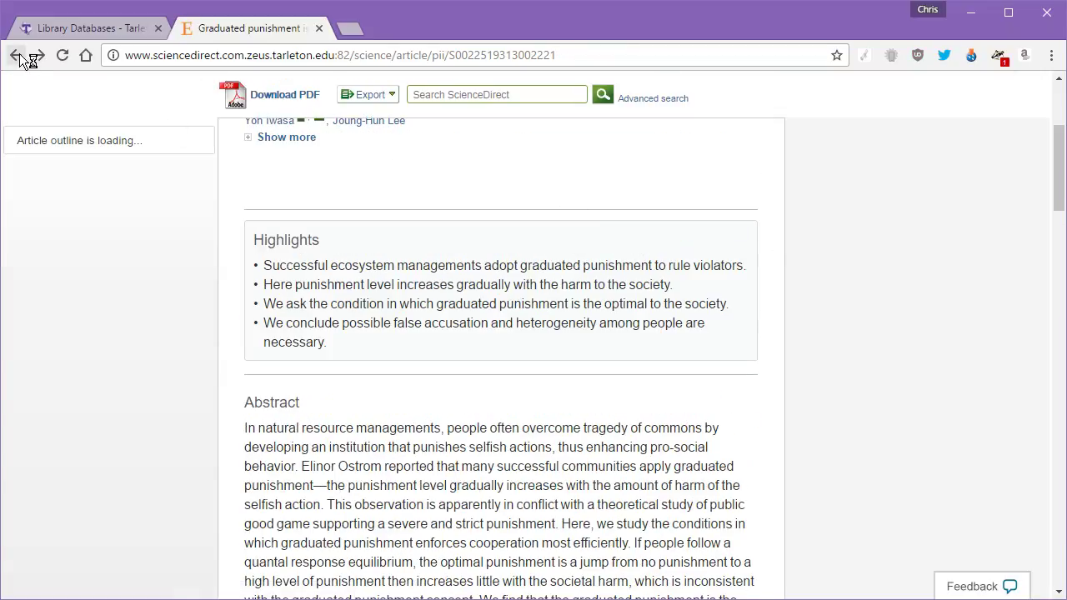
- Return to the search results and run a new all-fields search for Cybercrime
left_click(18, 55)
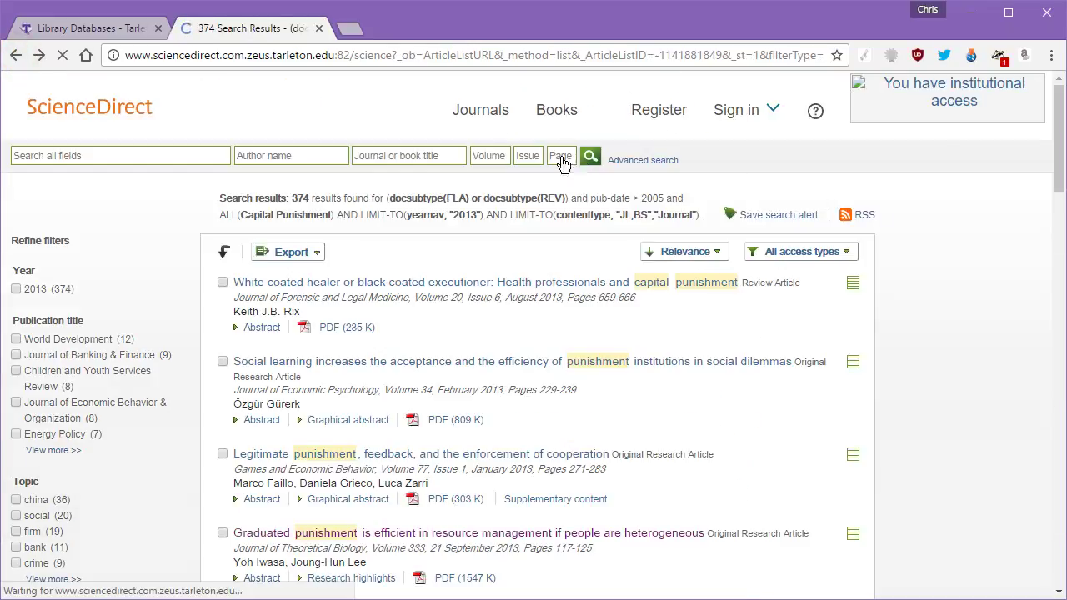
left_click(66, 171)
type("Cybercrime")
left_click(222, 192)
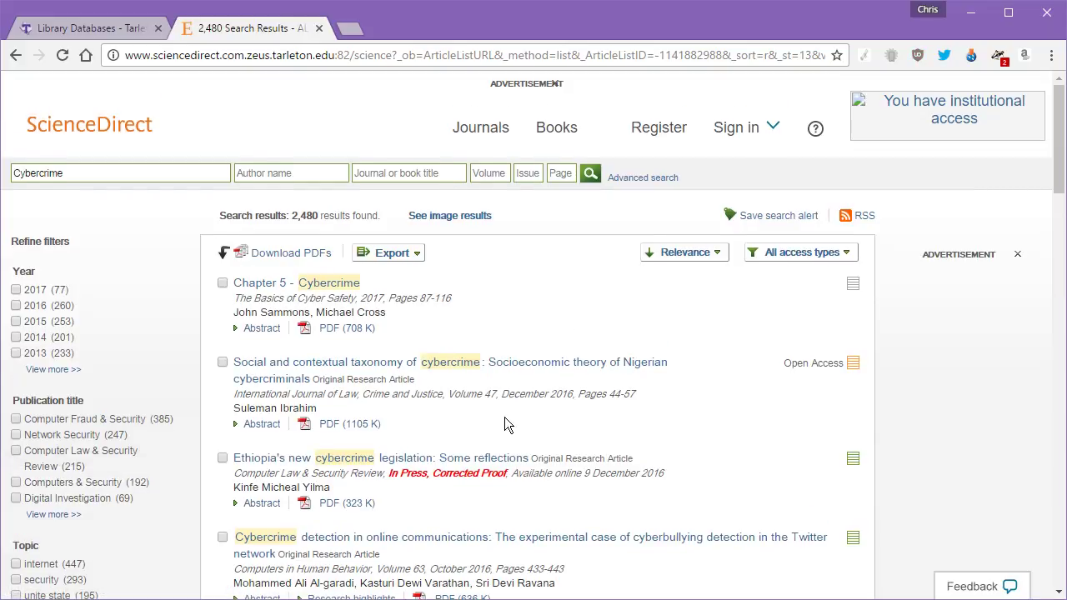
- Filter the results to Journal content and open 'Cybercrime detection in online communications'
scroll(488, 467, "down", 4)
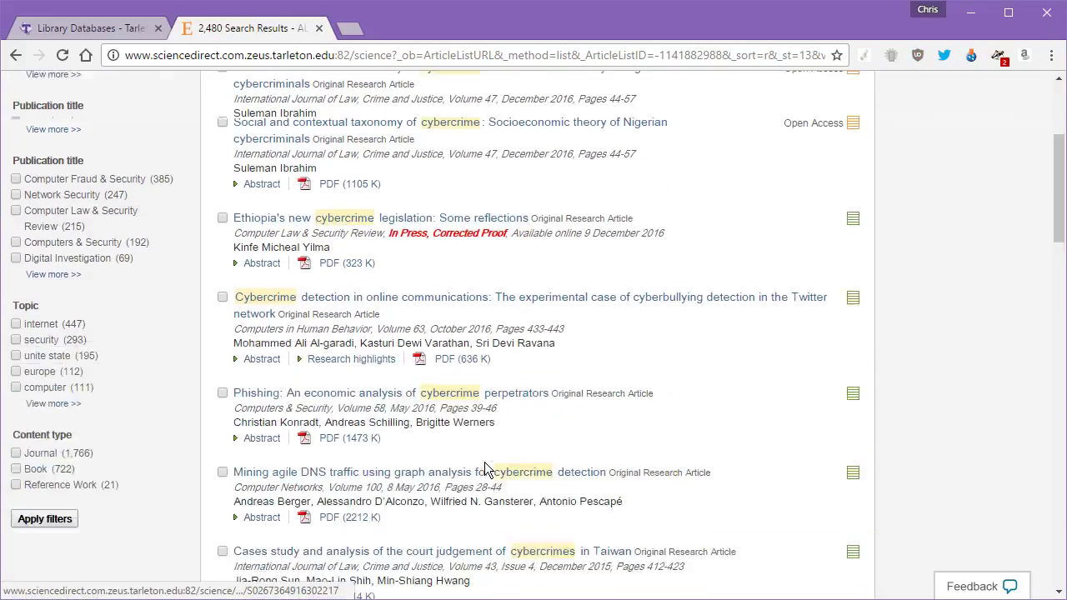
left_click(16, 276)
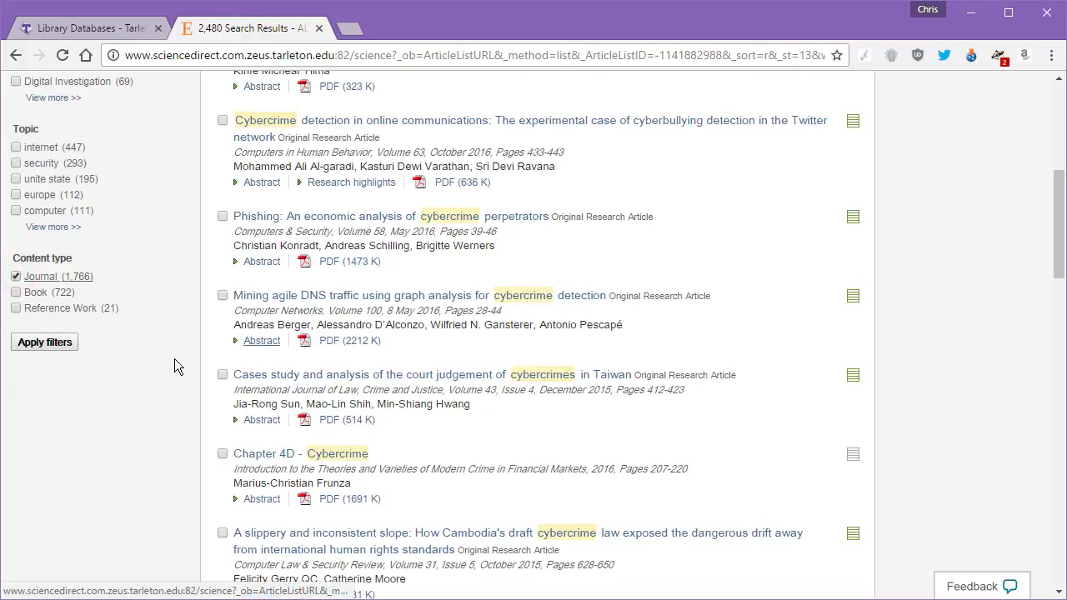
left_click(38, 342)
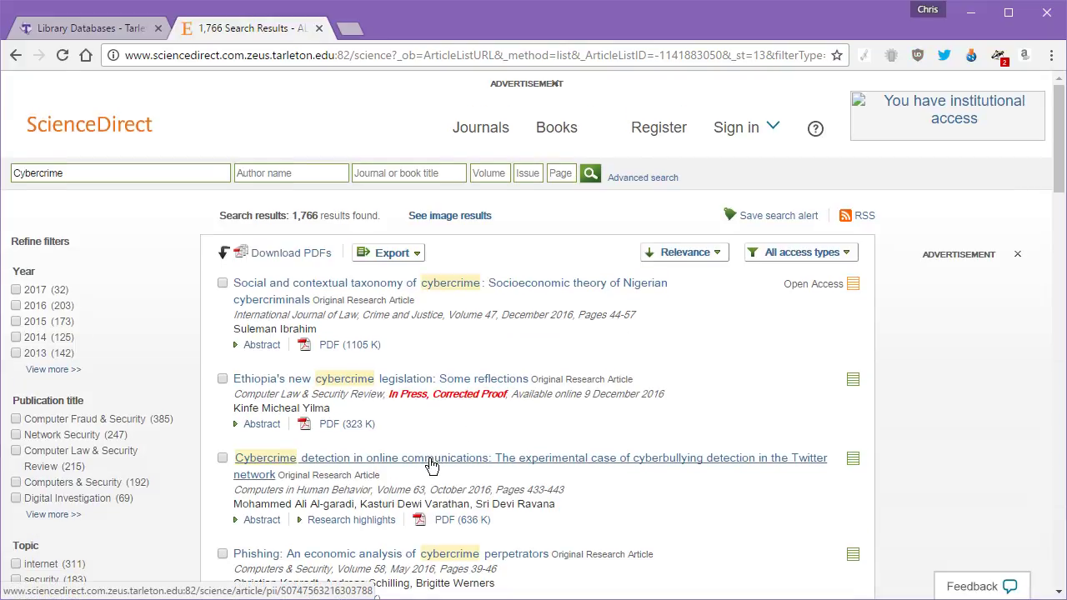
left_click(429, 463)
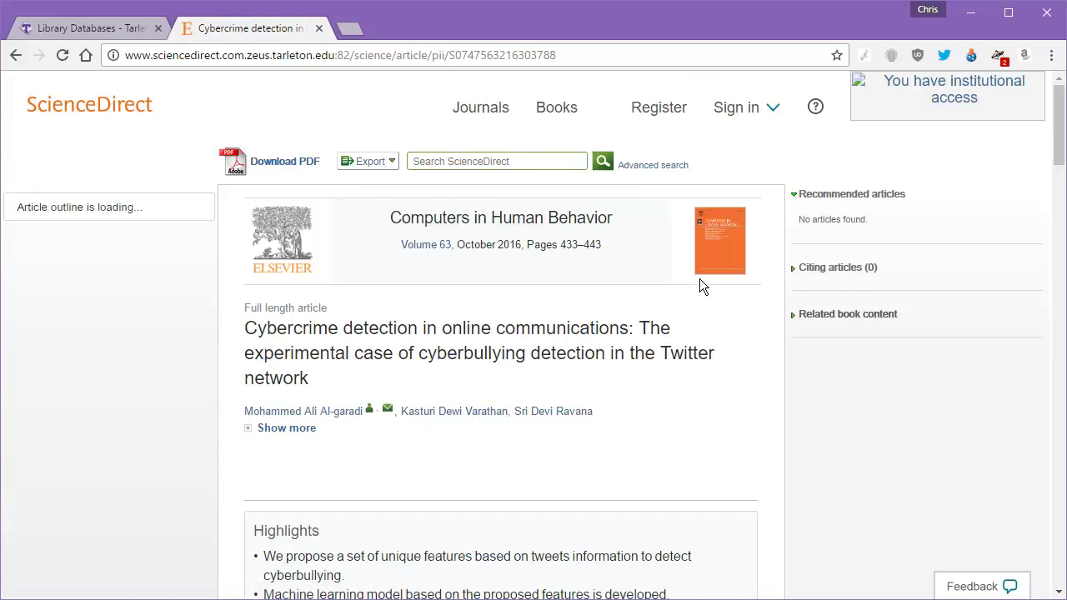
- Show the Sanchez and Kumar 2011 citation's details and jump to where it's cited
scroll(666, 310, "down", 7)
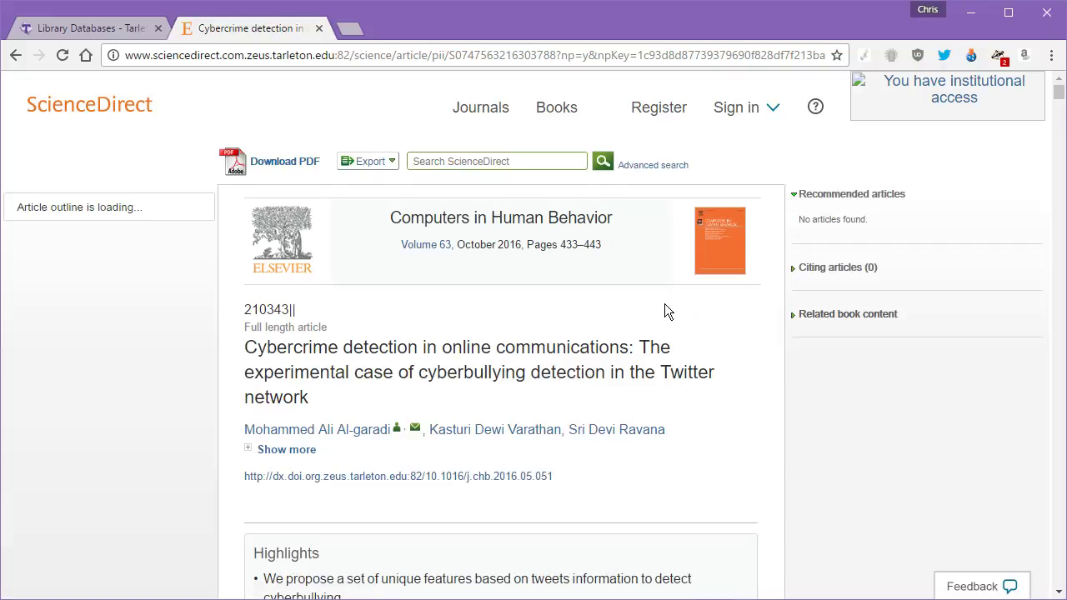
scroll(666, 304, "down", 5)
scroll(663, 299, "down", 5)
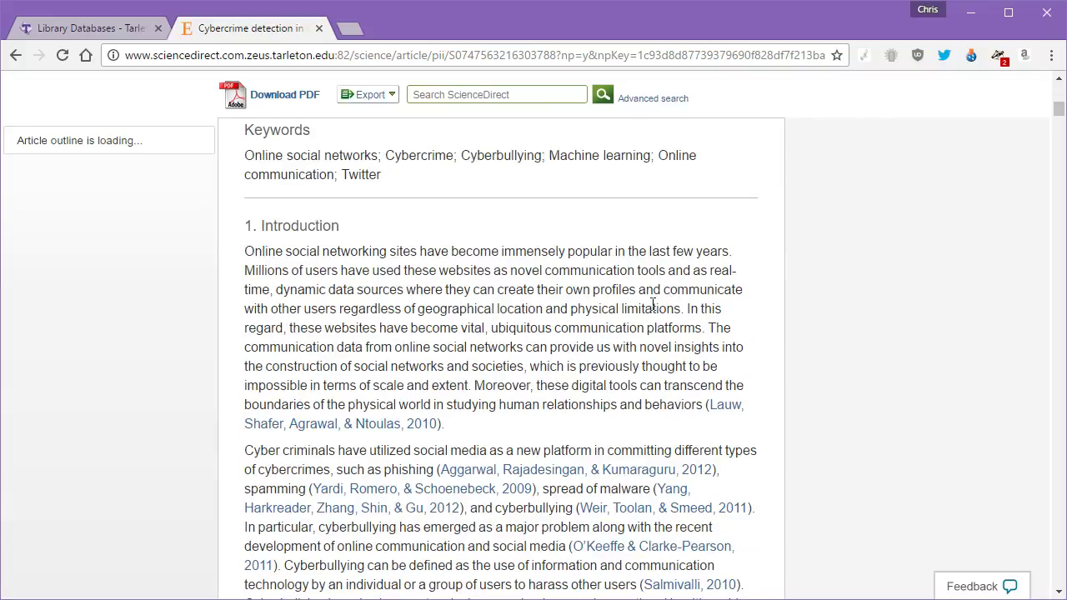
scroll(650, 304, "down", 15)
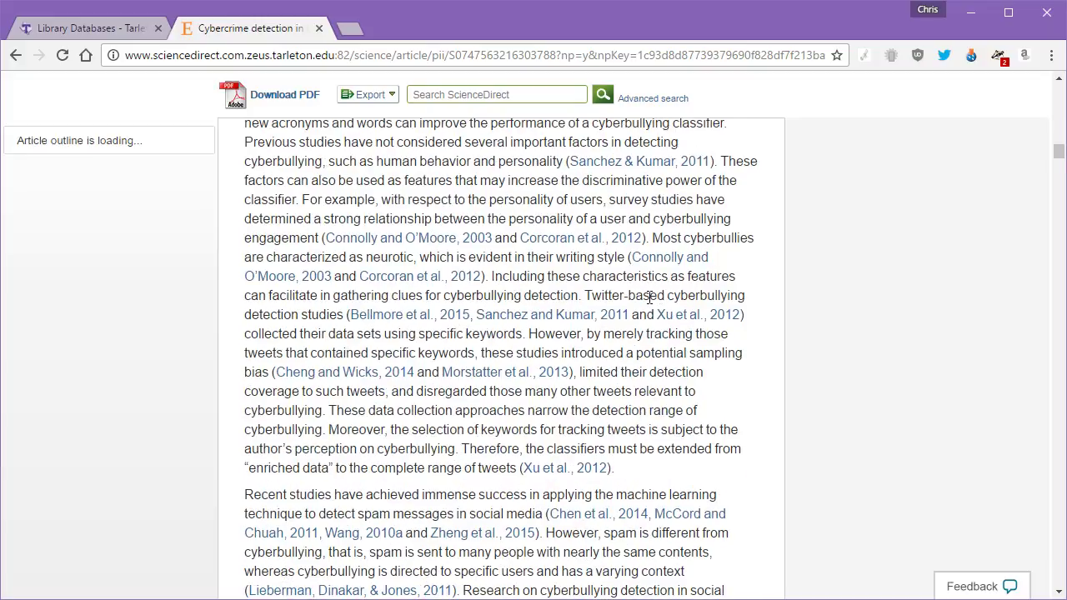
left_click(505, 316)
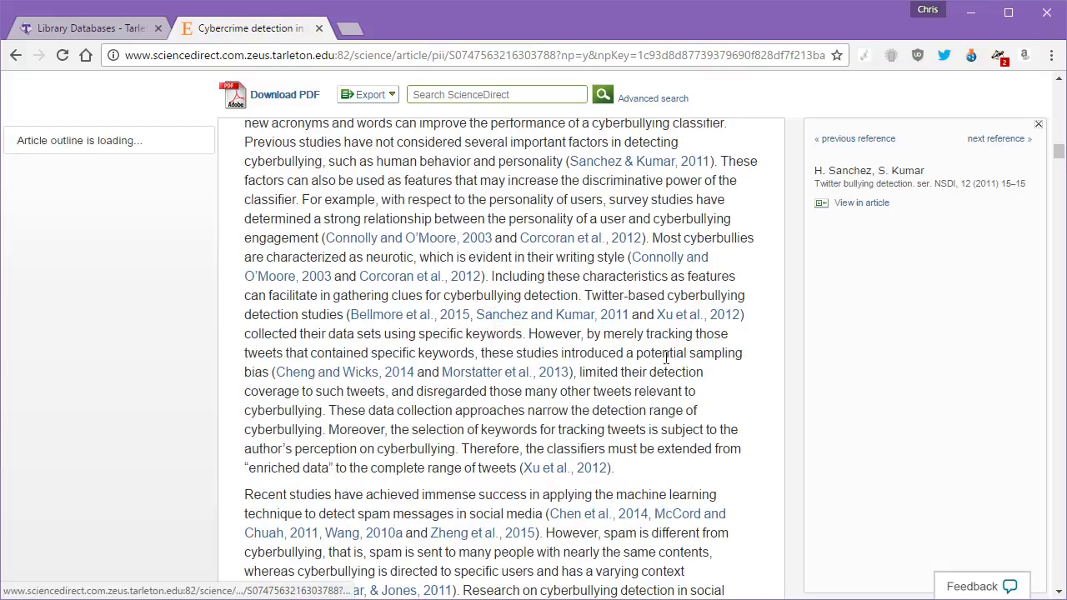
left_click(867, 205)
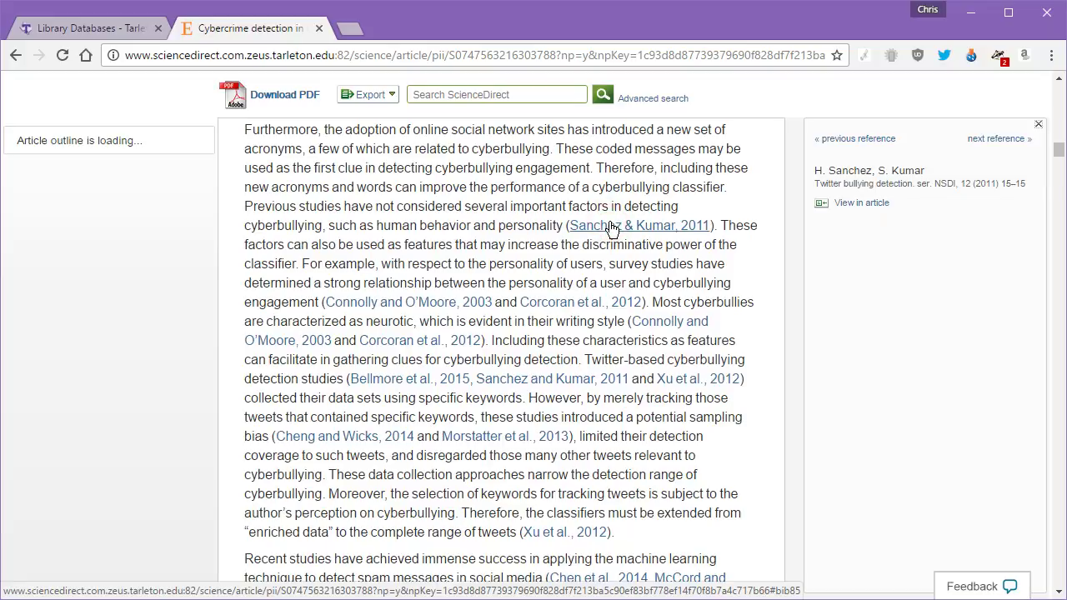
- Select and deselect the Sanchez and Kumar reference text, then scroll down to the references
scroll(611, 229, "down", 7)
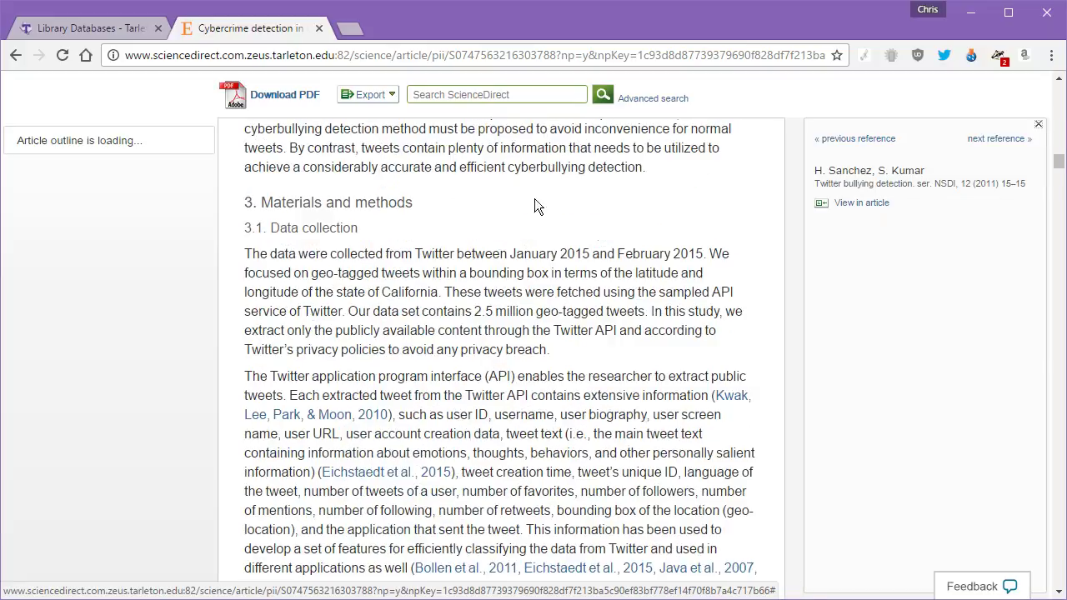
left_click_drag(818, 175, 1021, 185)
left_click(879, 211)
scroll(805, 209, "down", 10)
left_click_drag(1057, 194, 1057, 565)
- Highlight the SD-008 labels and Salmivalli entry, show the Salmivalli 2010 details, and return to the top
scroll(348, 320, "up", 3)
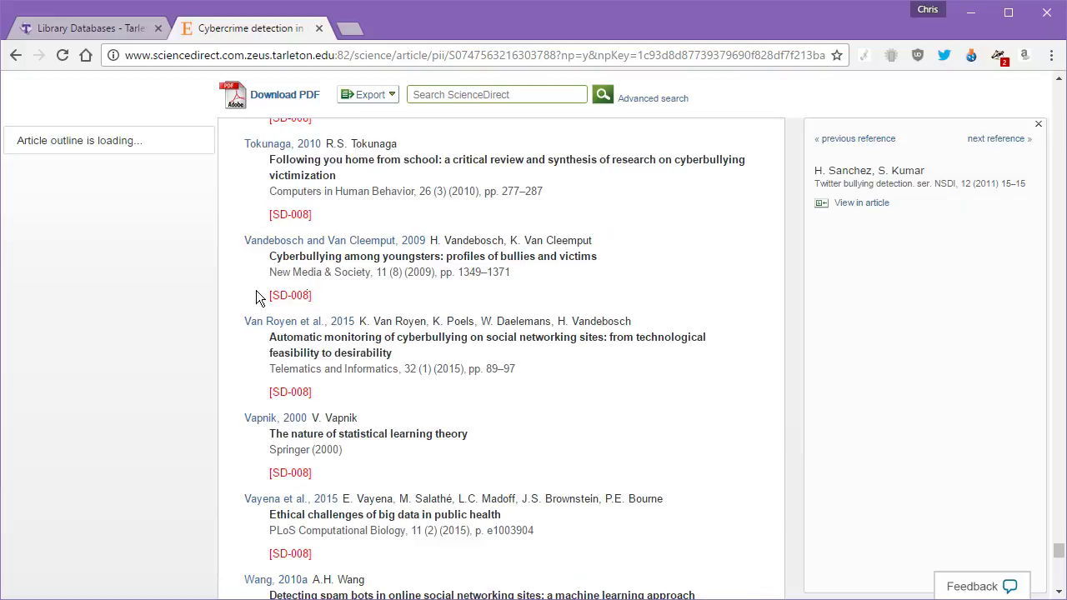
left_click_drag(314, 297, 262, 294)
scroll(757, 429, "up", 15)
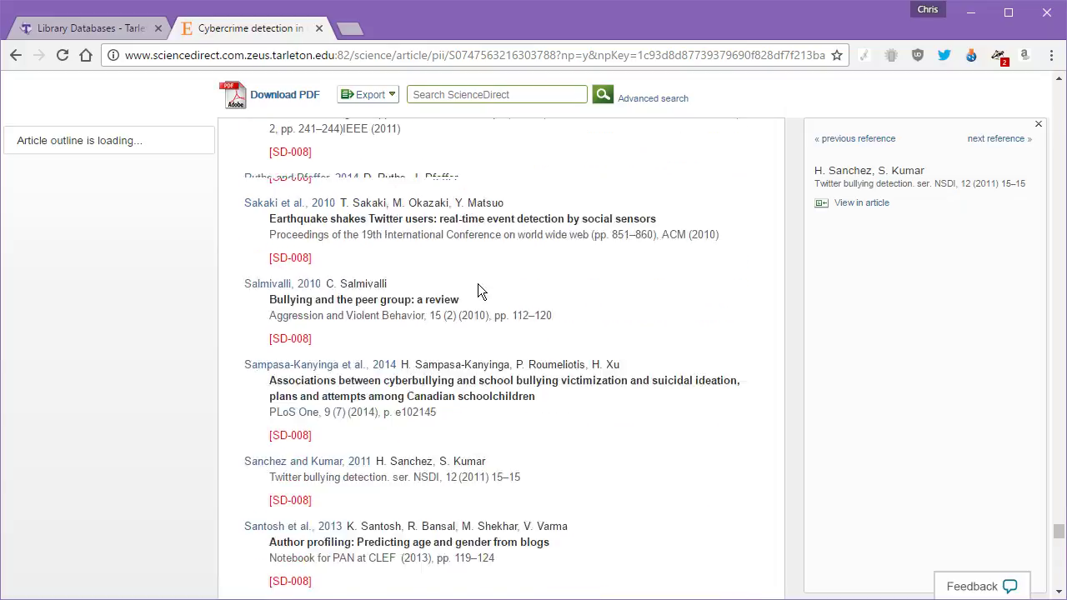
left_click_drag(315, 395, 267, 393)
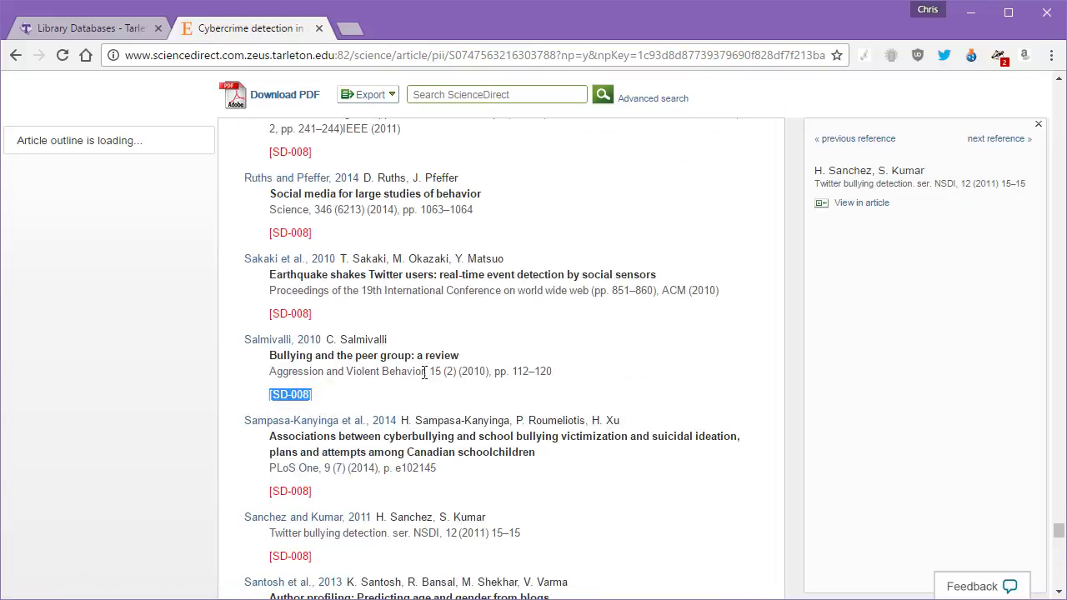
left_click_drag(424, 372, 267, 373)
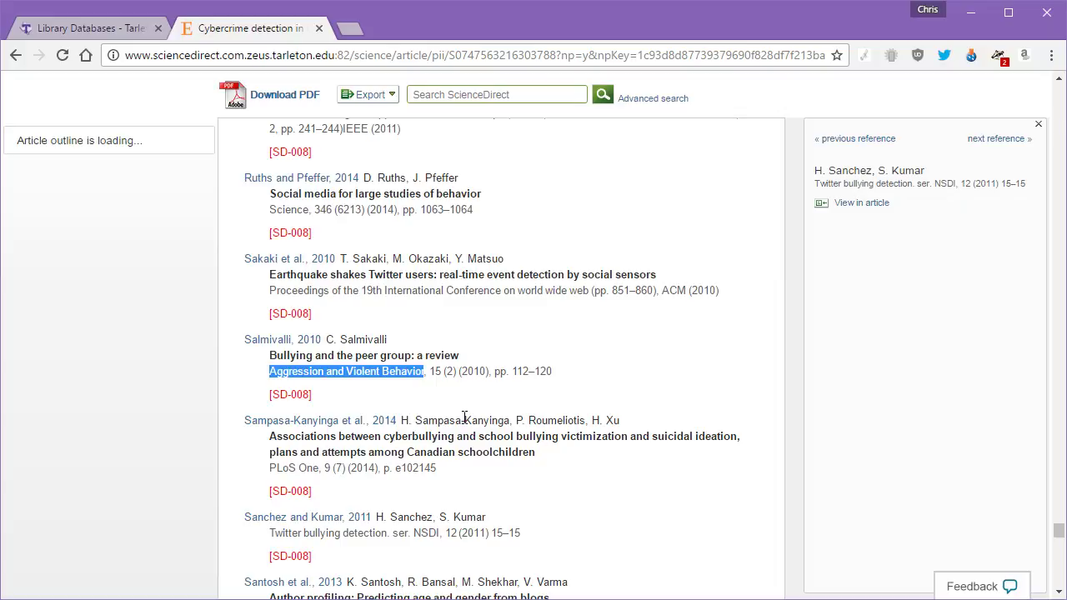
left_click(287, 341)
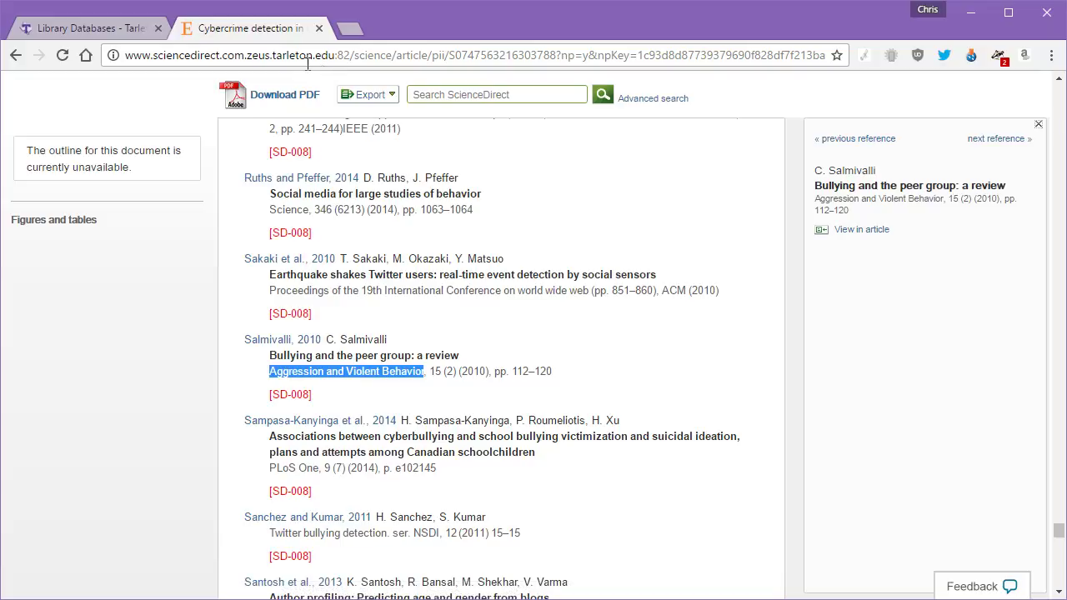
left_click_drag(1058, 531, 1056, 83)
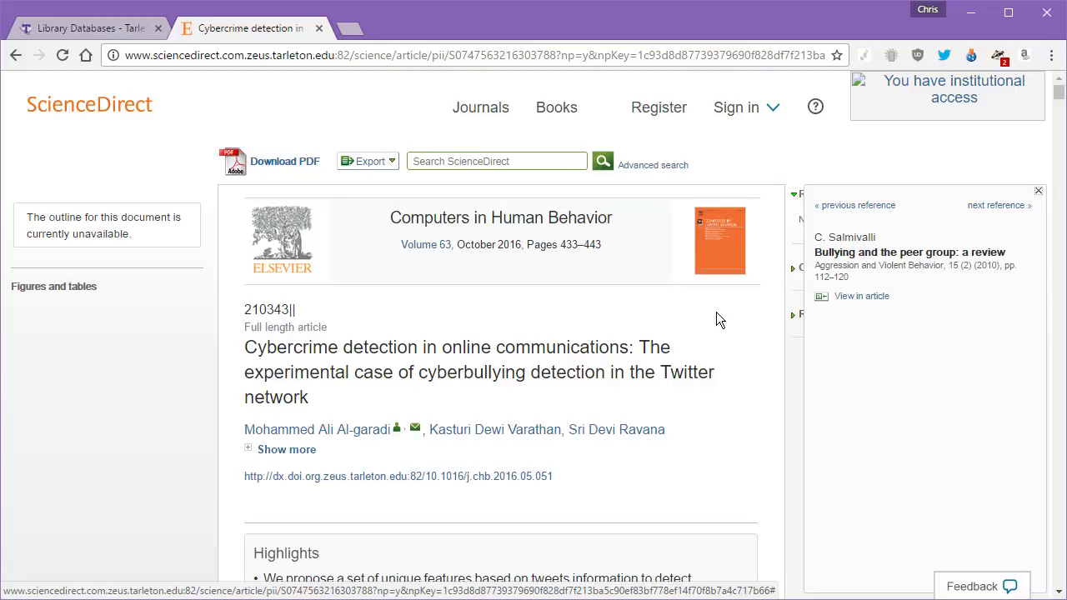
- Close the Salmivalli panel and highlight the journal name Computers in Human Behavior and the article title
left_click(1038, 191)
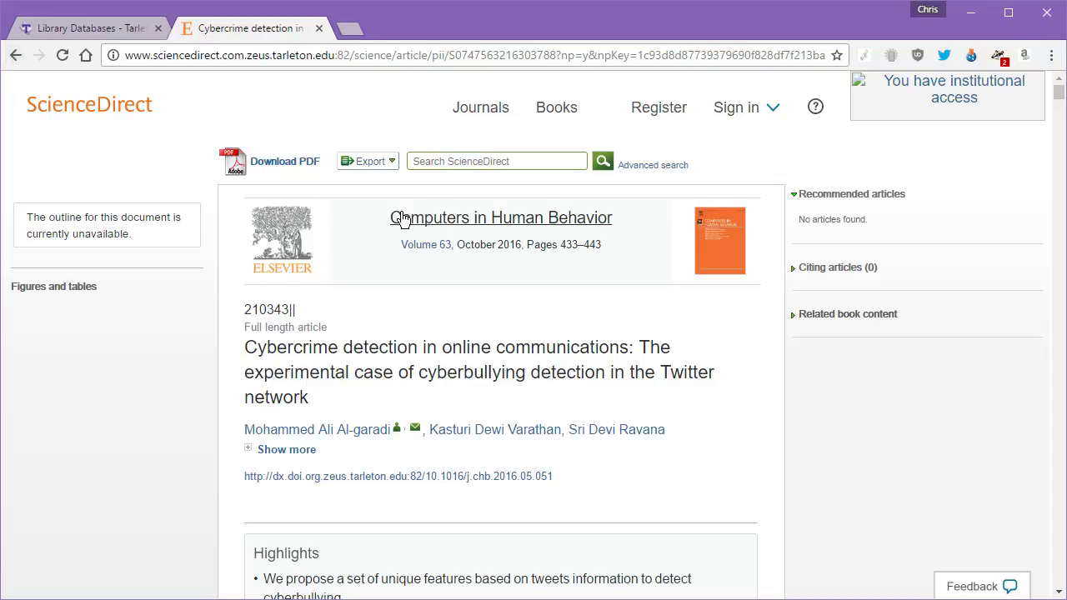
mouse_move(390, 211)
left_mouse_down()
mouse_move(531, 225)
mouse_move(634, 214)
mouse_move(385, 216)
left_mouse_up()
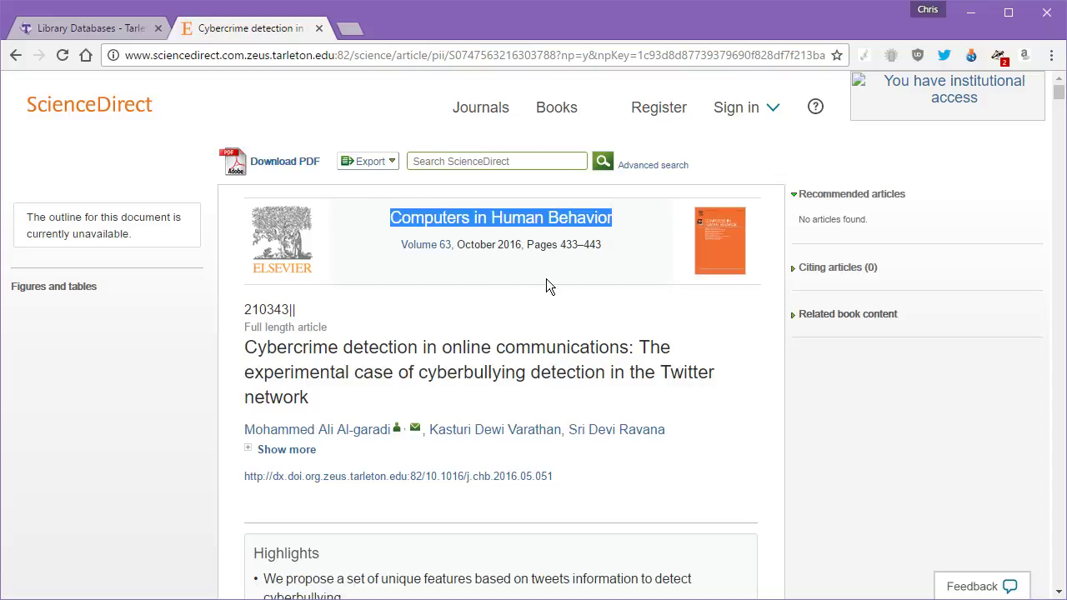
left_click_drag(245, 352, 312, 398)
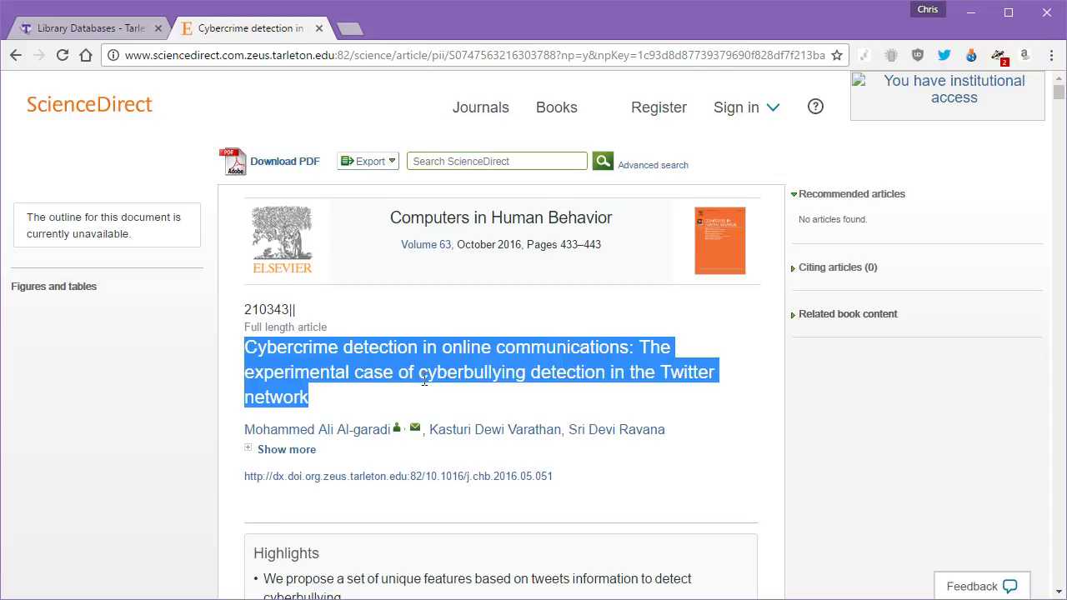